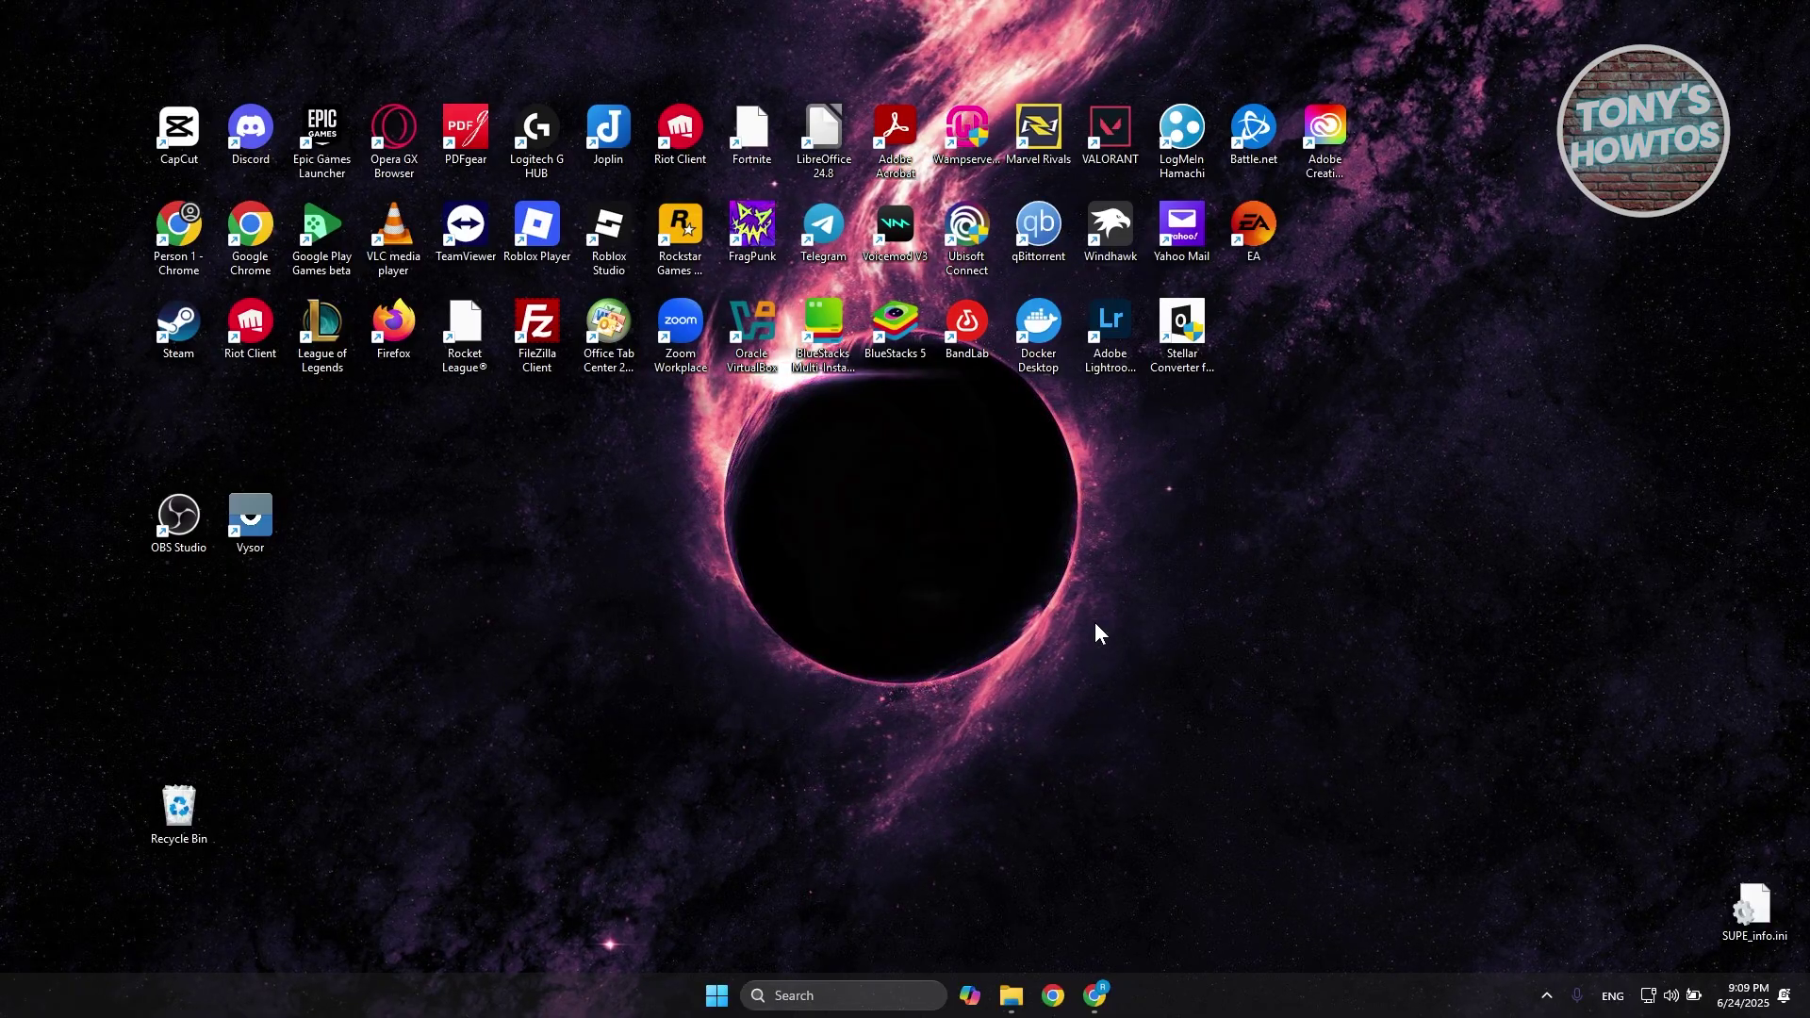
Open Chrome on a new tab and enter account.microsoft.com in the address bar
left_click(1094, 997)
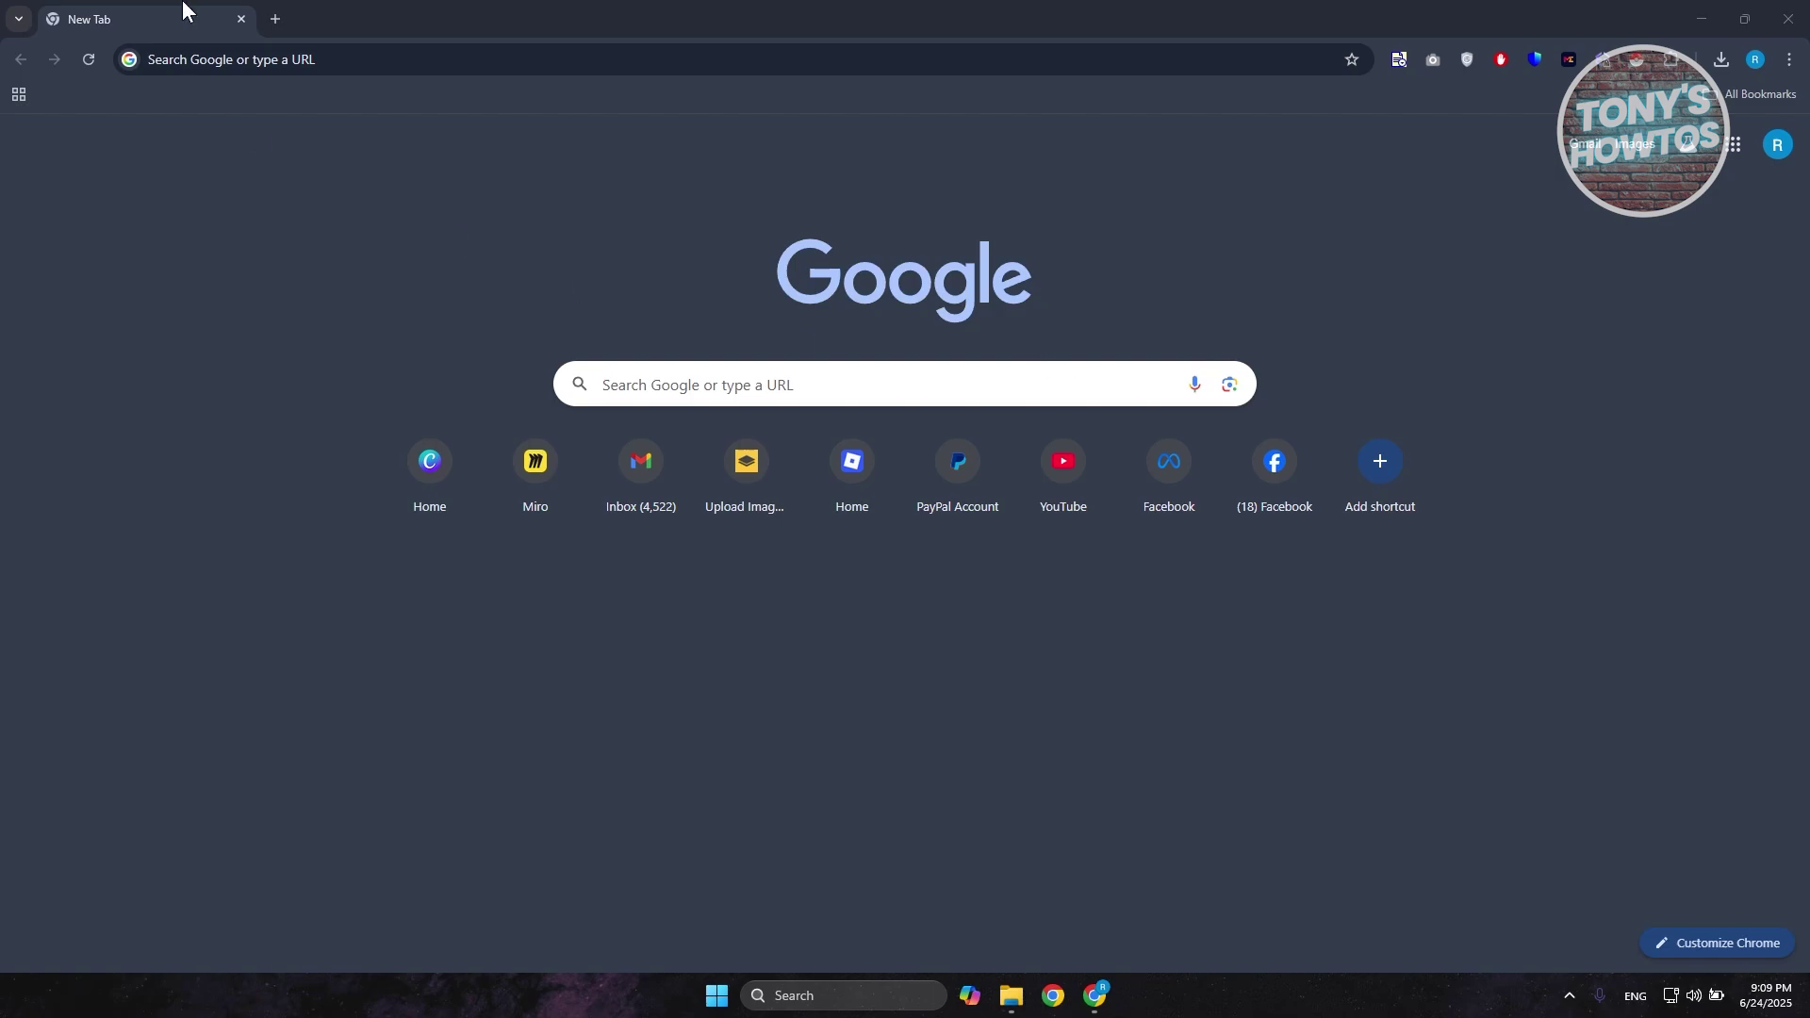
left_click(207, 59)
type("account.")
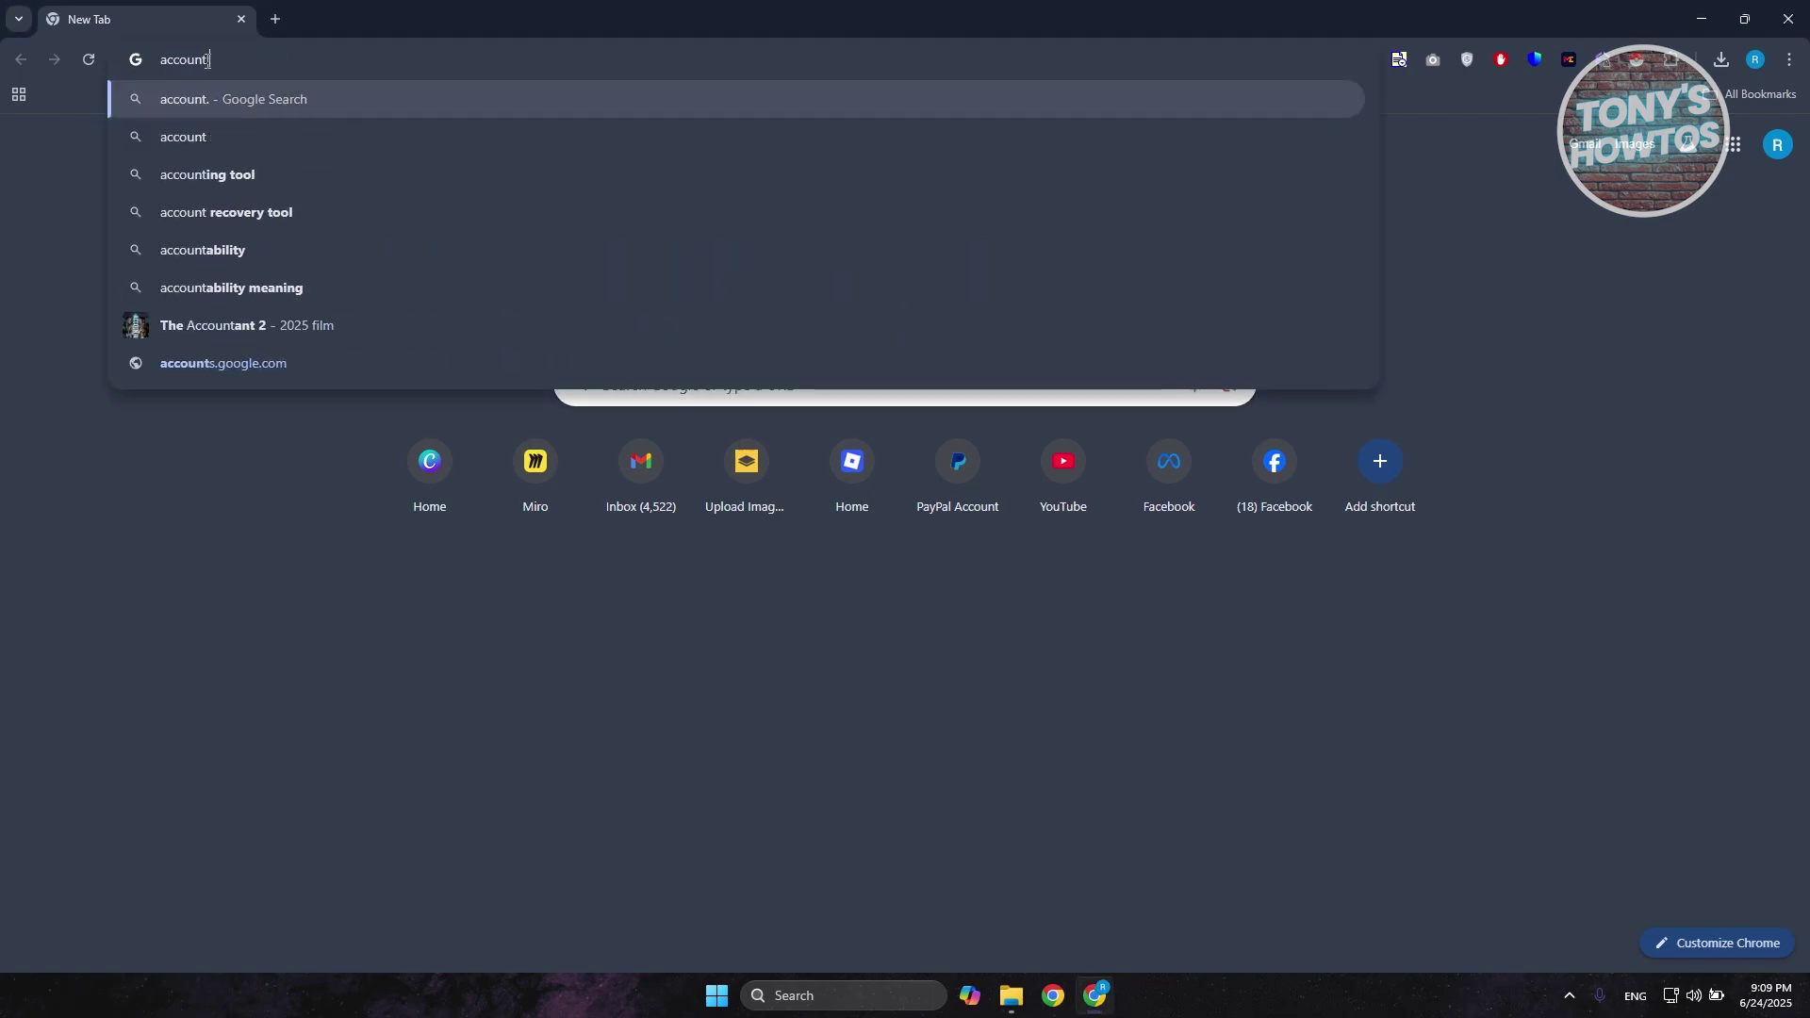
type("micro")
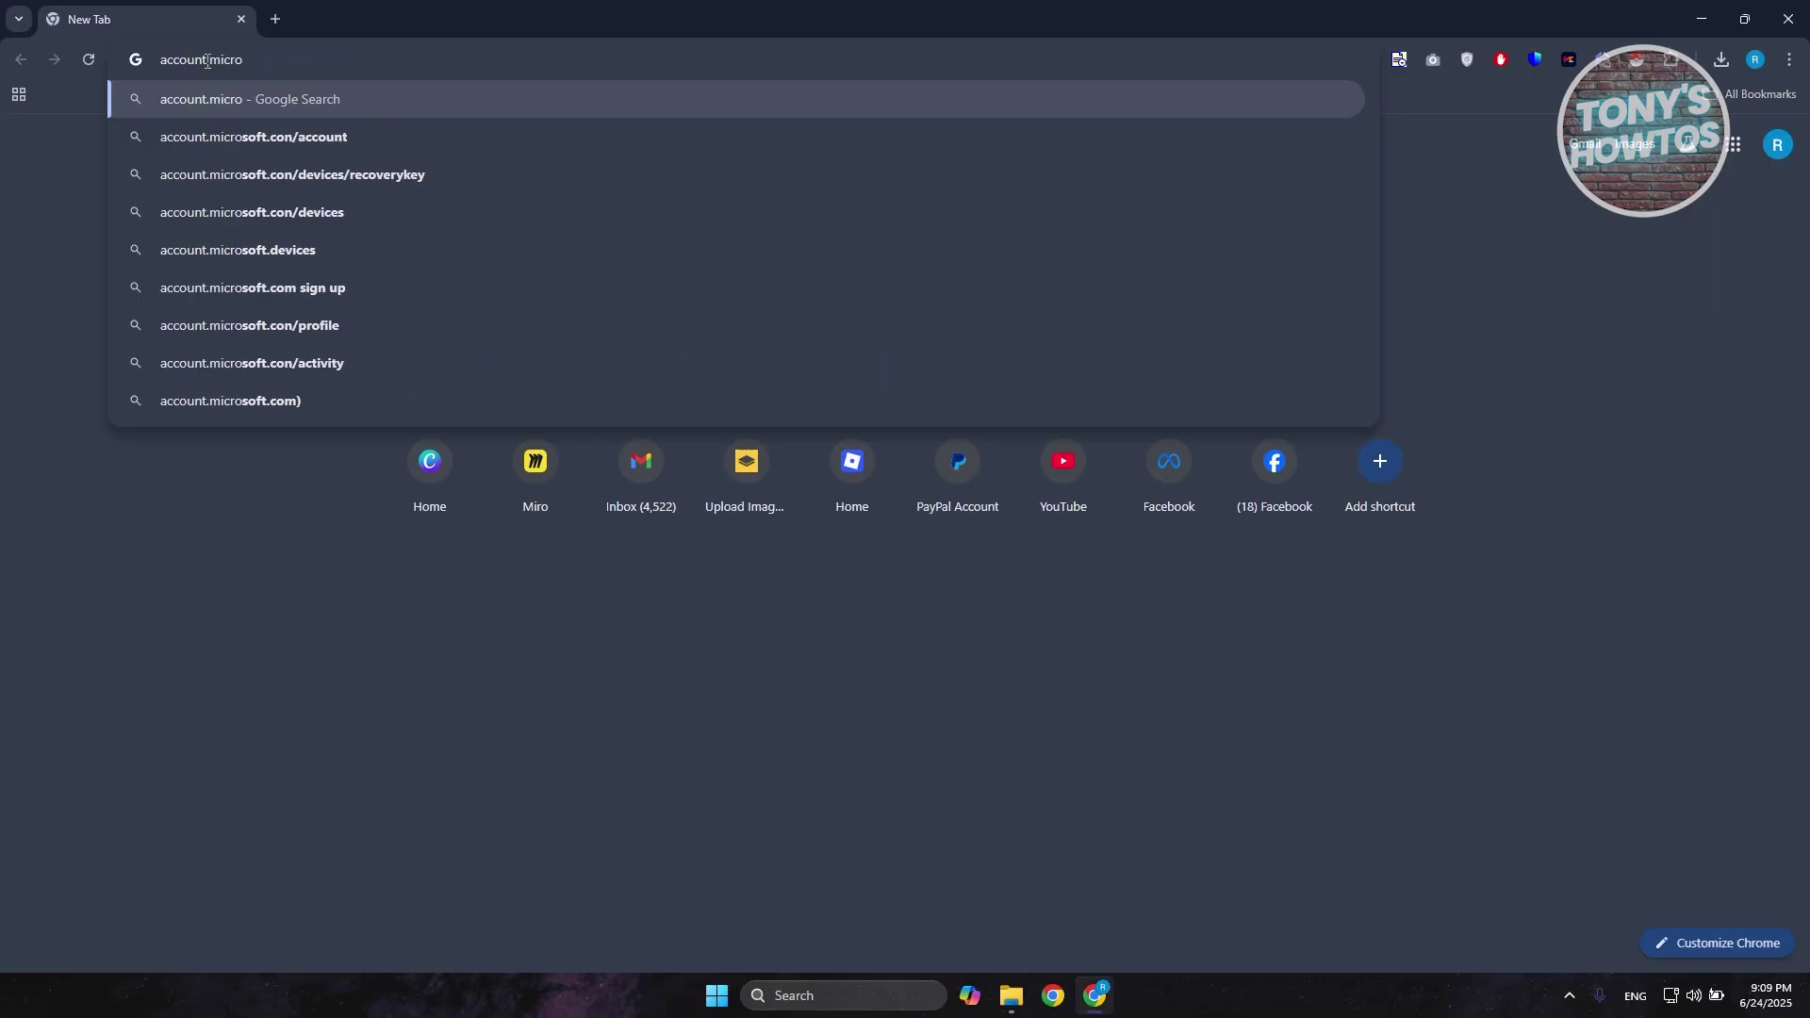
type("soft.com")
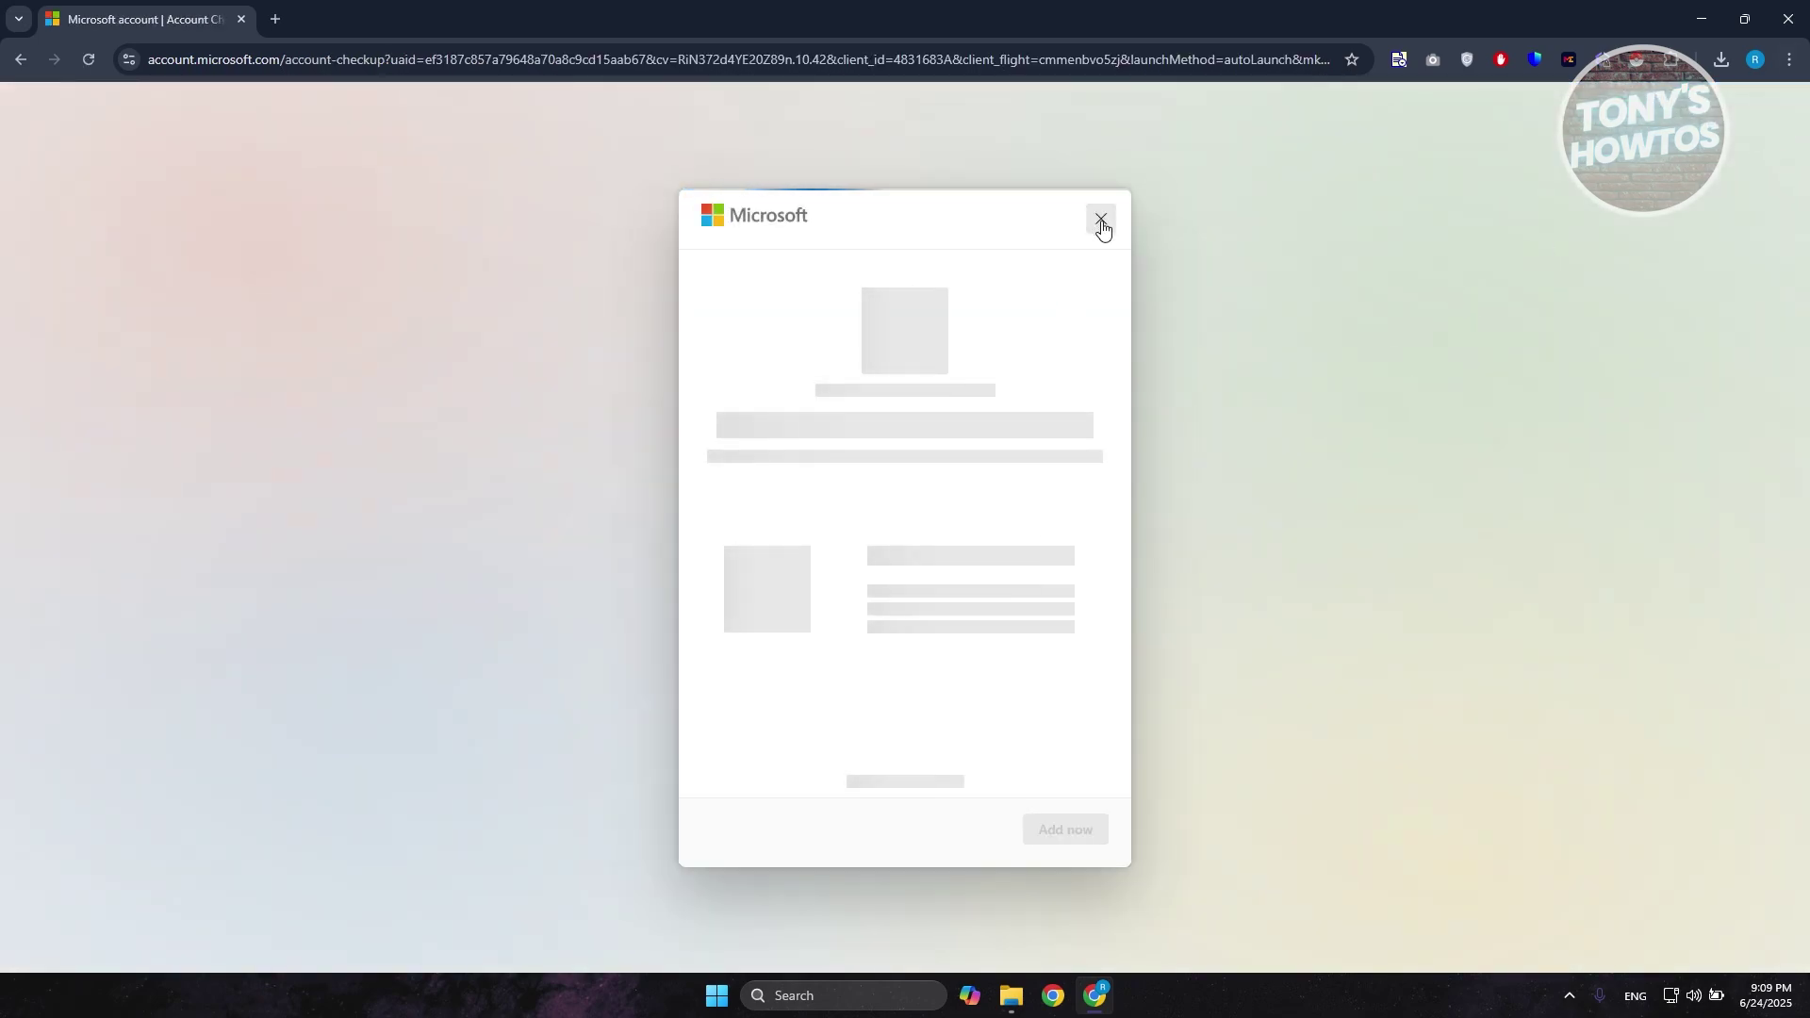
Dismiss the add-phone-number prompt, sign in with the existing account, and open the apps list
left_click(1101, 221)
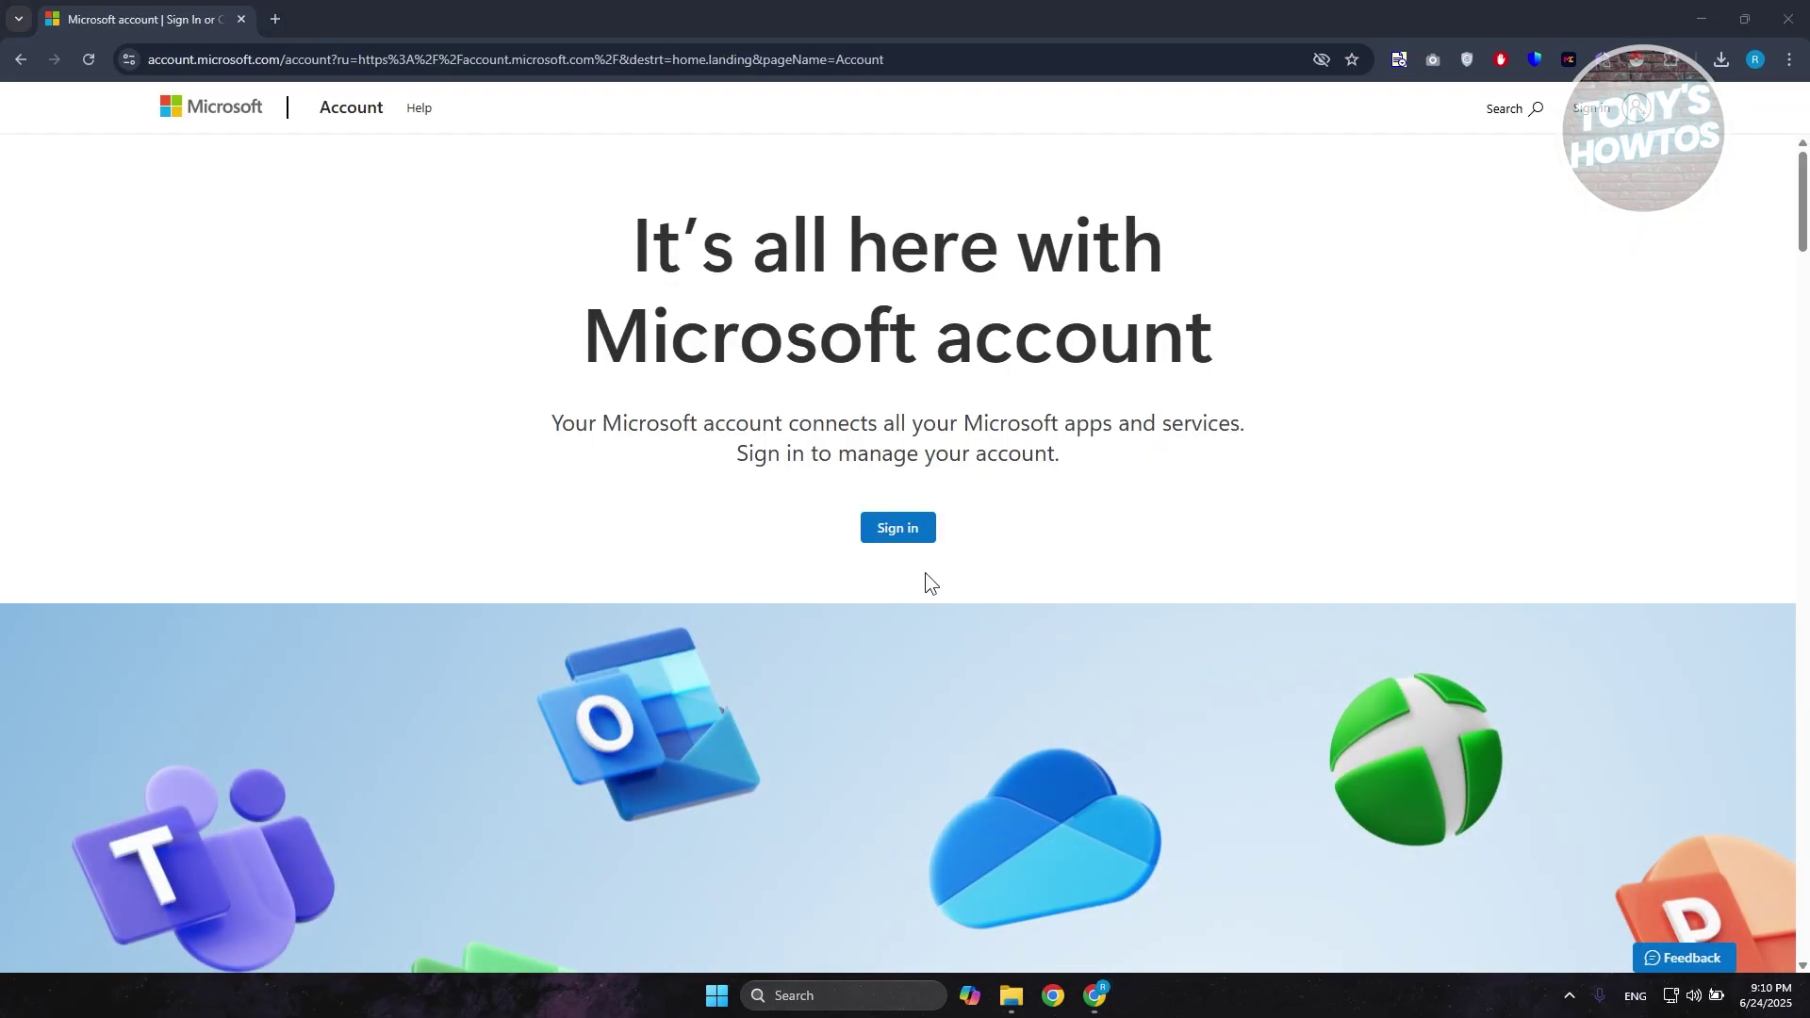
left_click(907, 533)
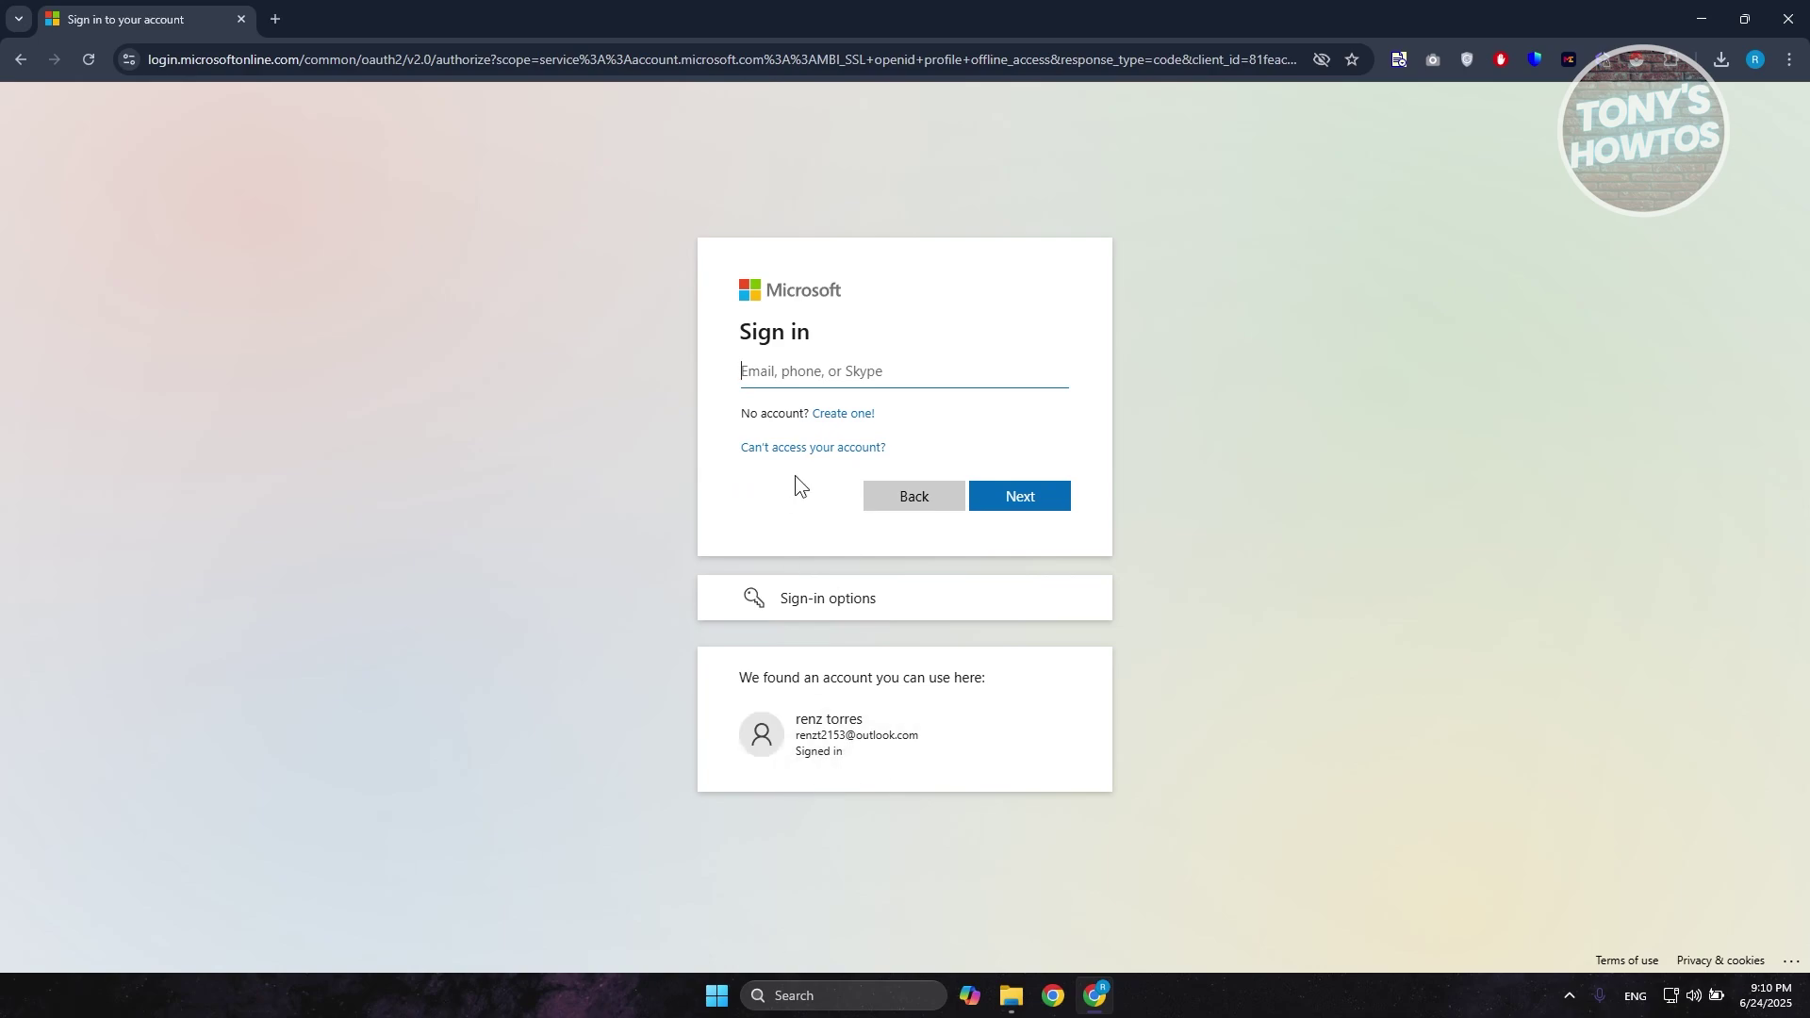
left_click(899, 750)
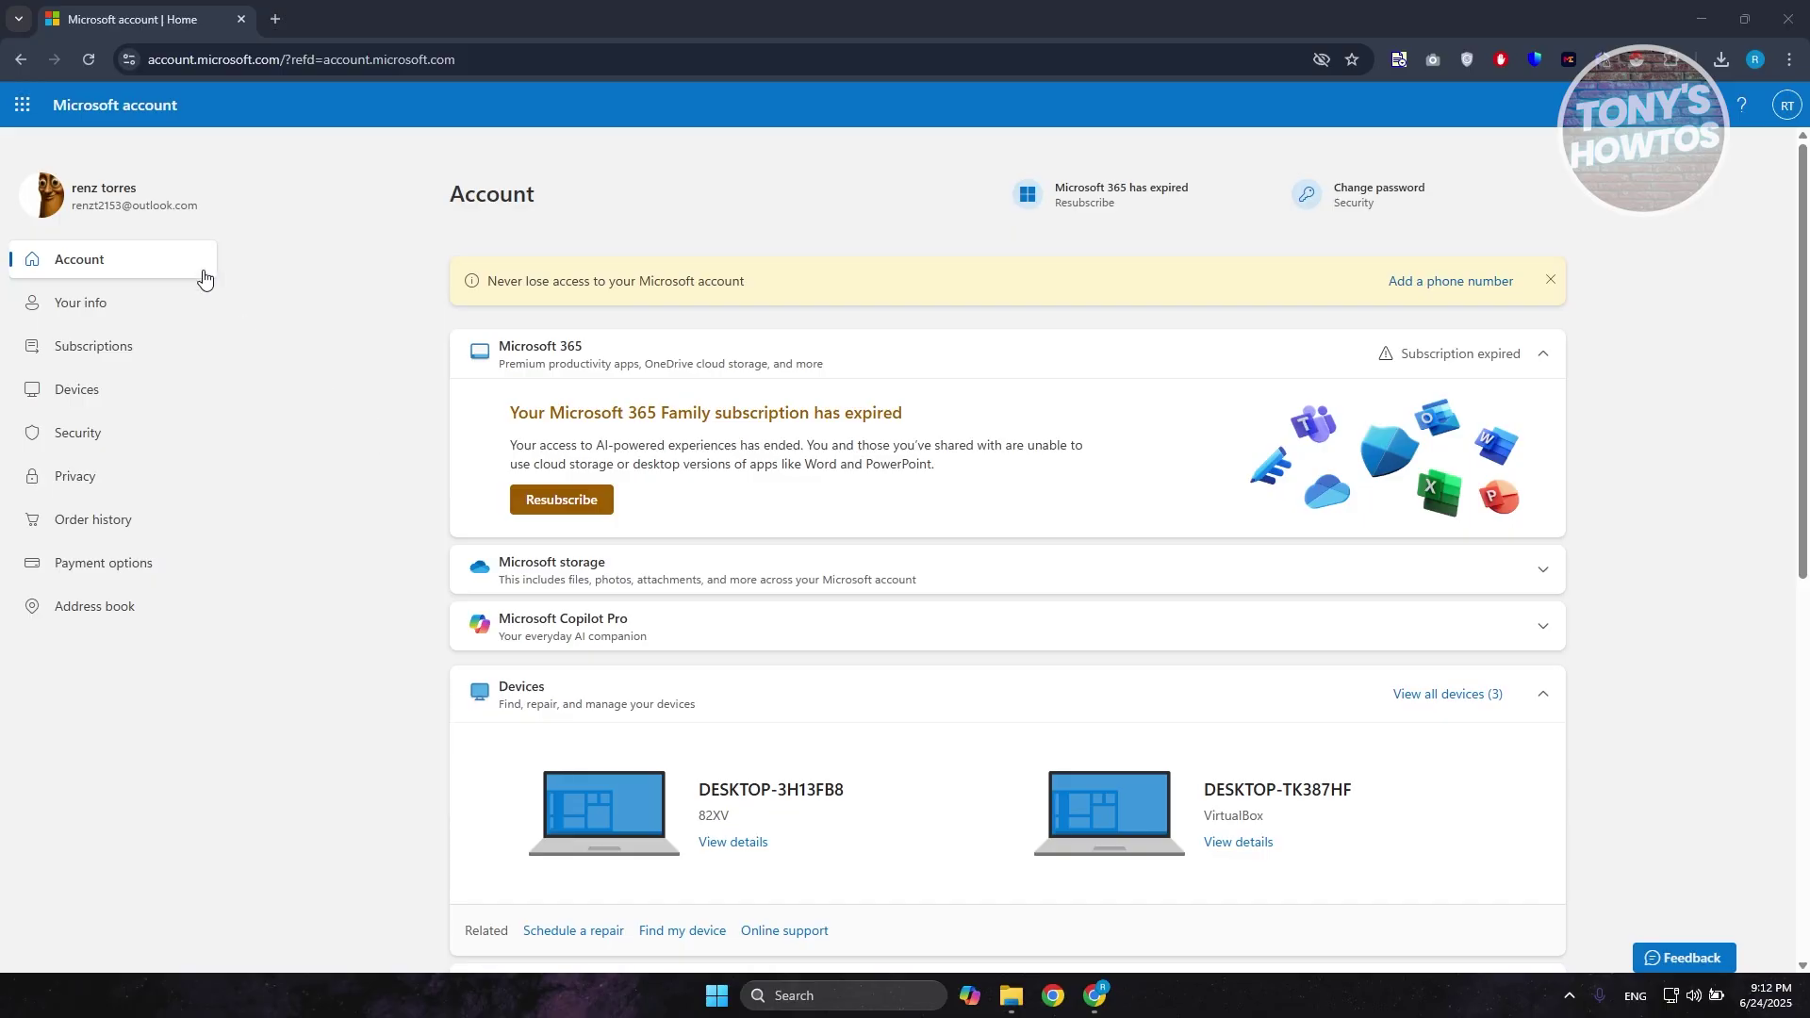
left_click(21, 104)
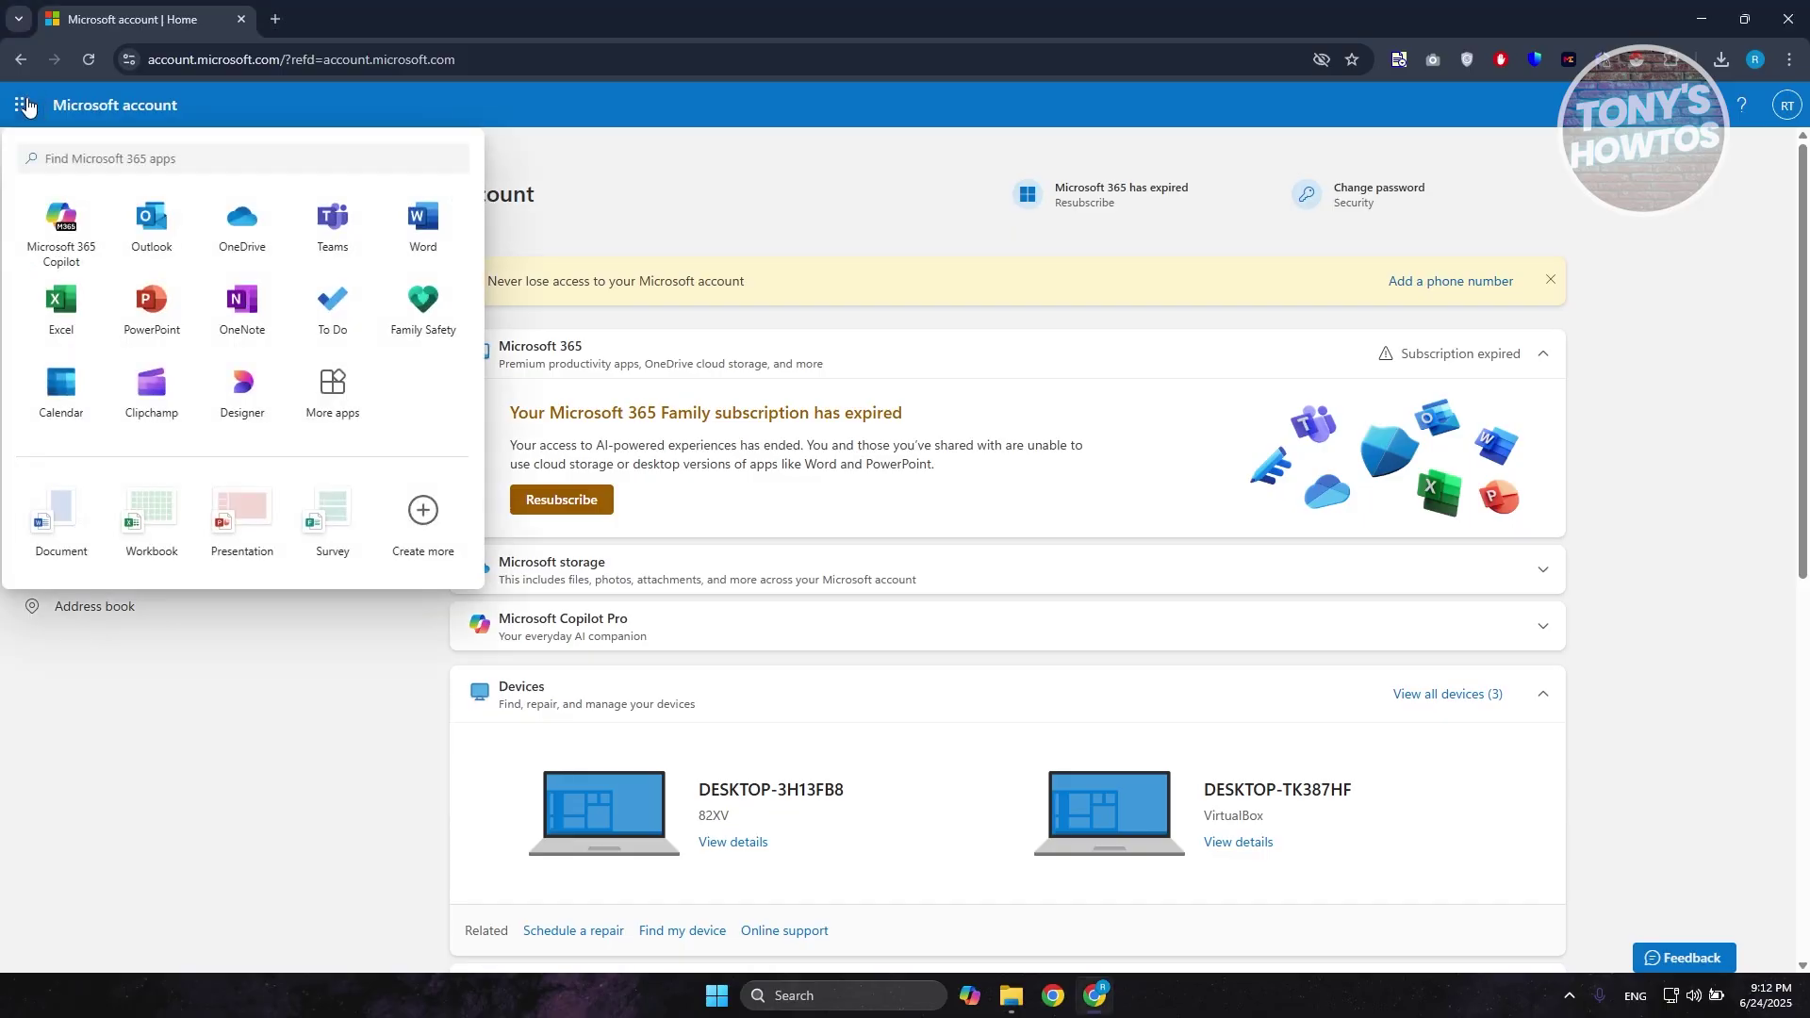
Launch Microsoft 365 Copilot on the web and scroll down its home page
left_click(62, 216)
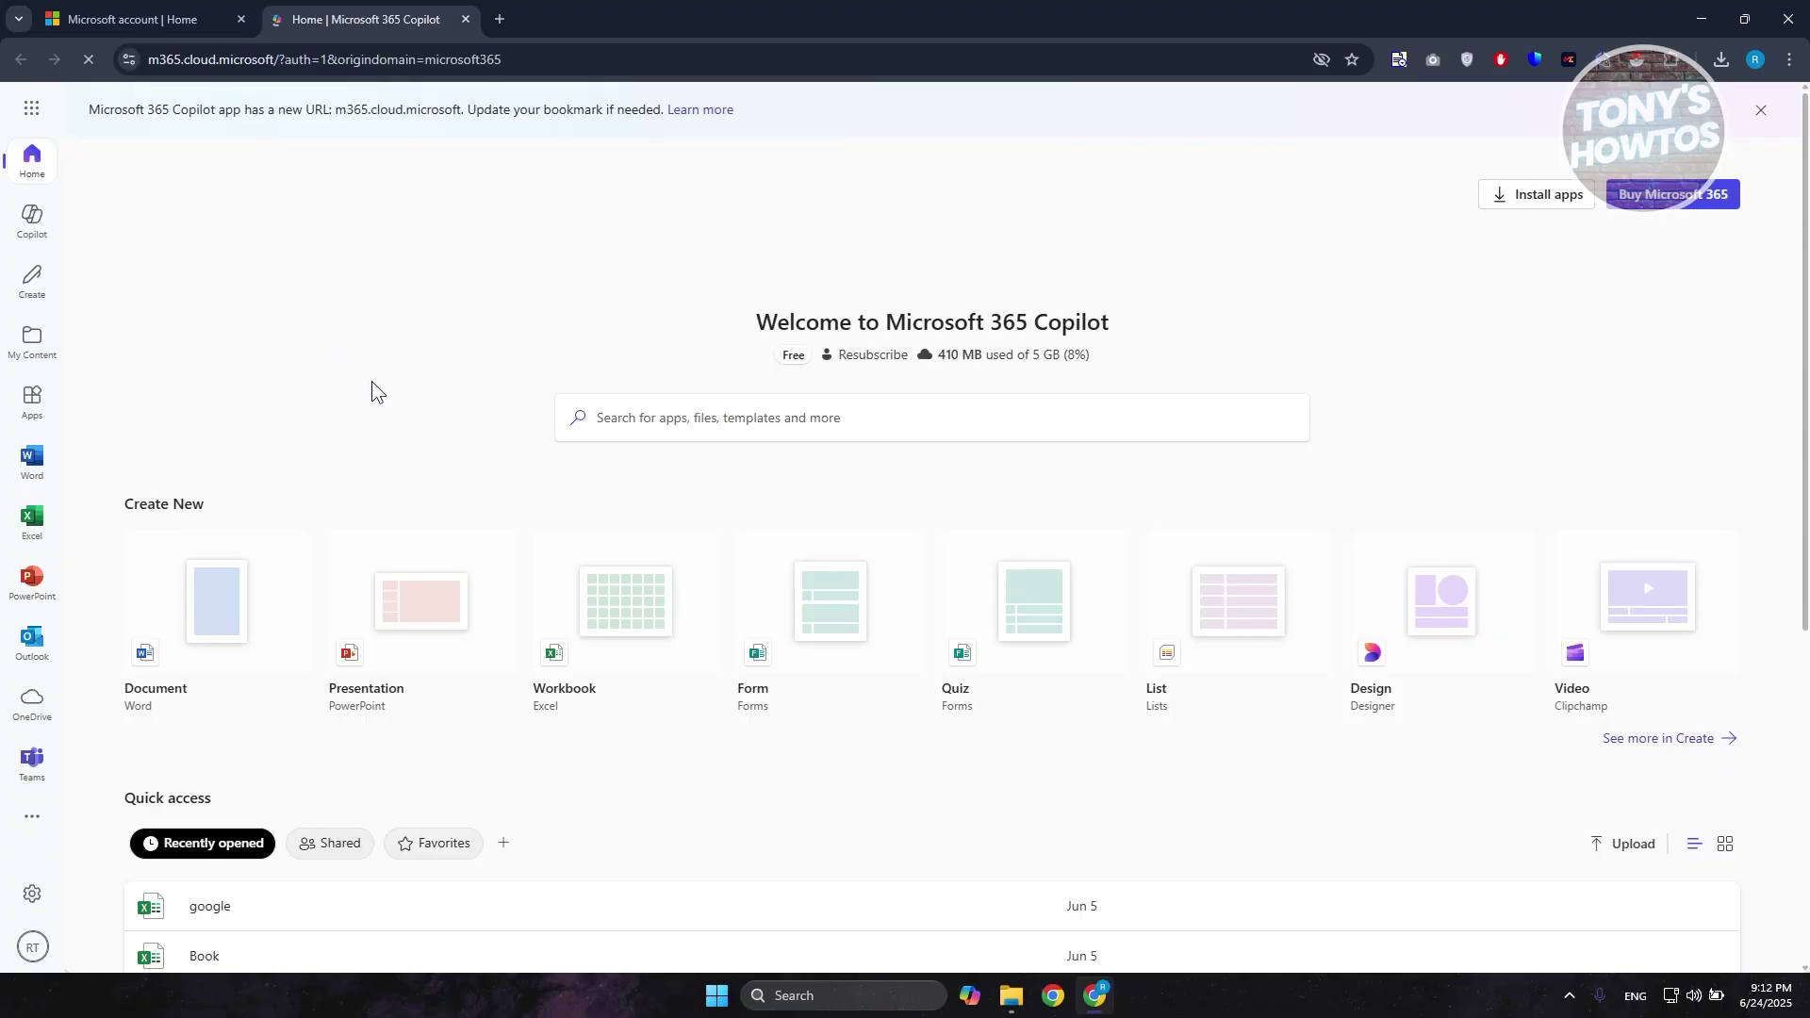
scroll(400, 377, "down", 3)
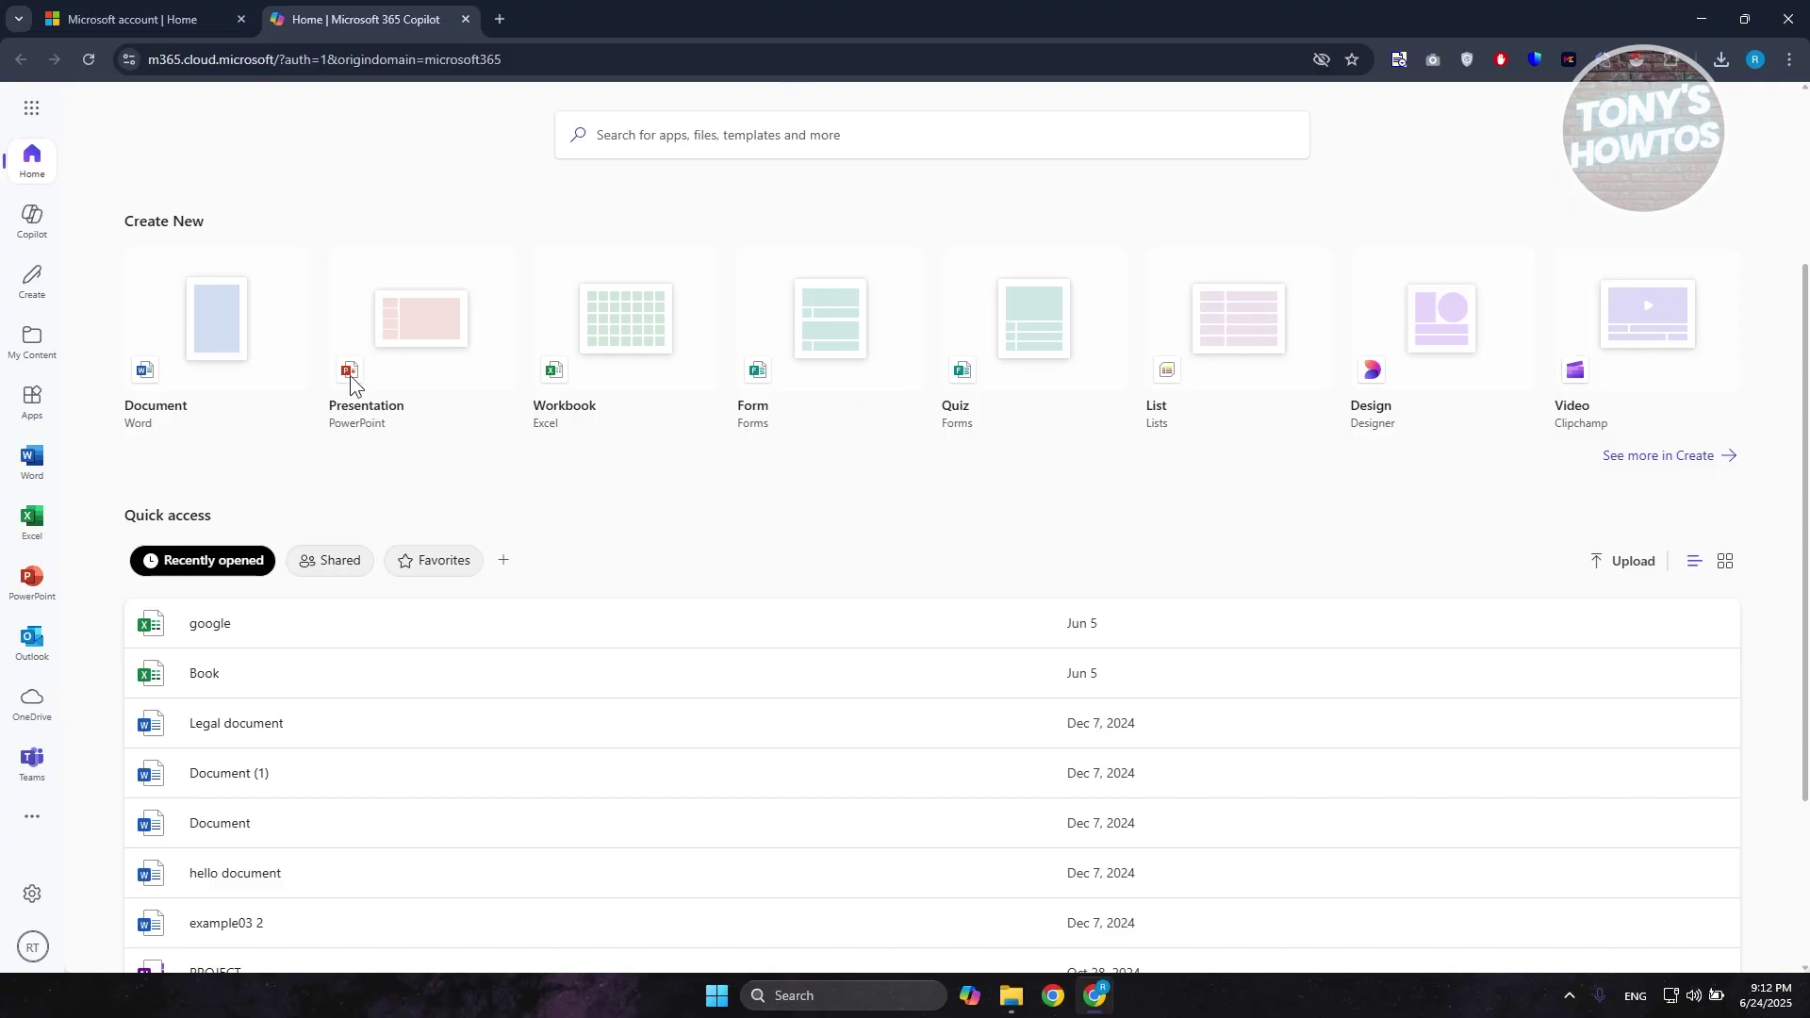
Create blank Document 1 in Word for the web, browse its ribbon tabs, and return to the Copilot tab
left_click(263, 353)
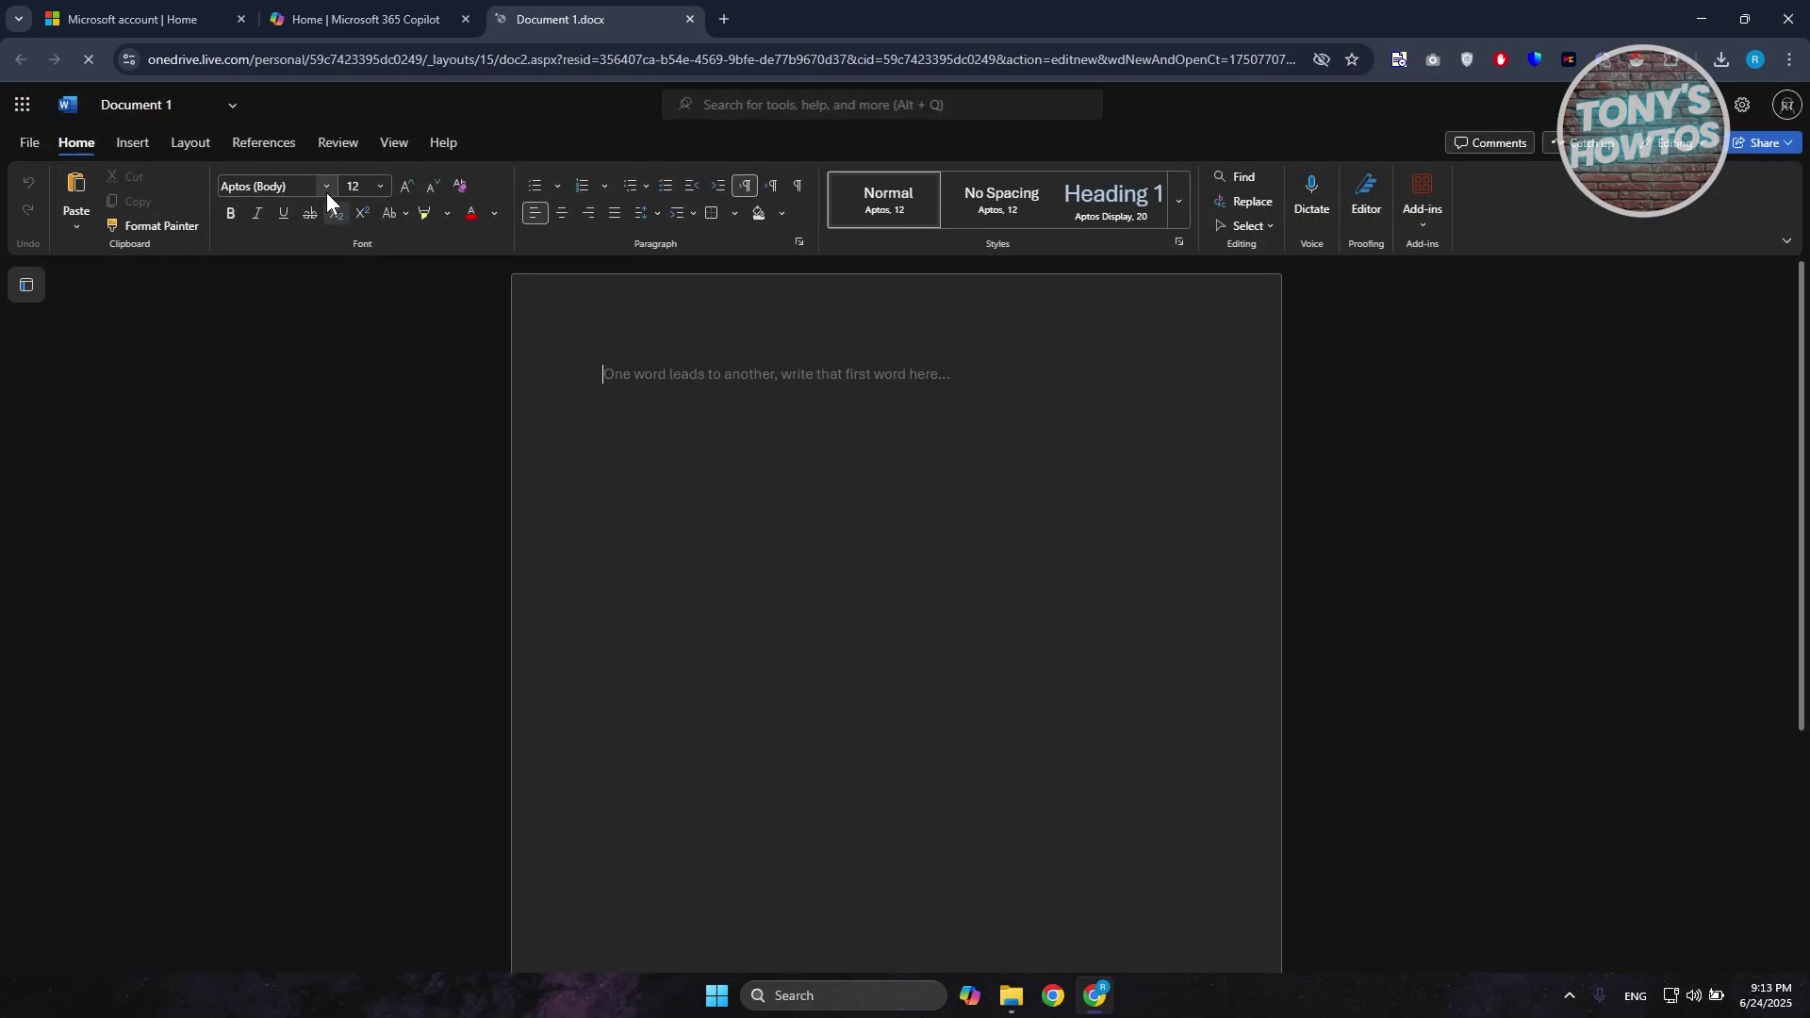
left_click(136, 143)
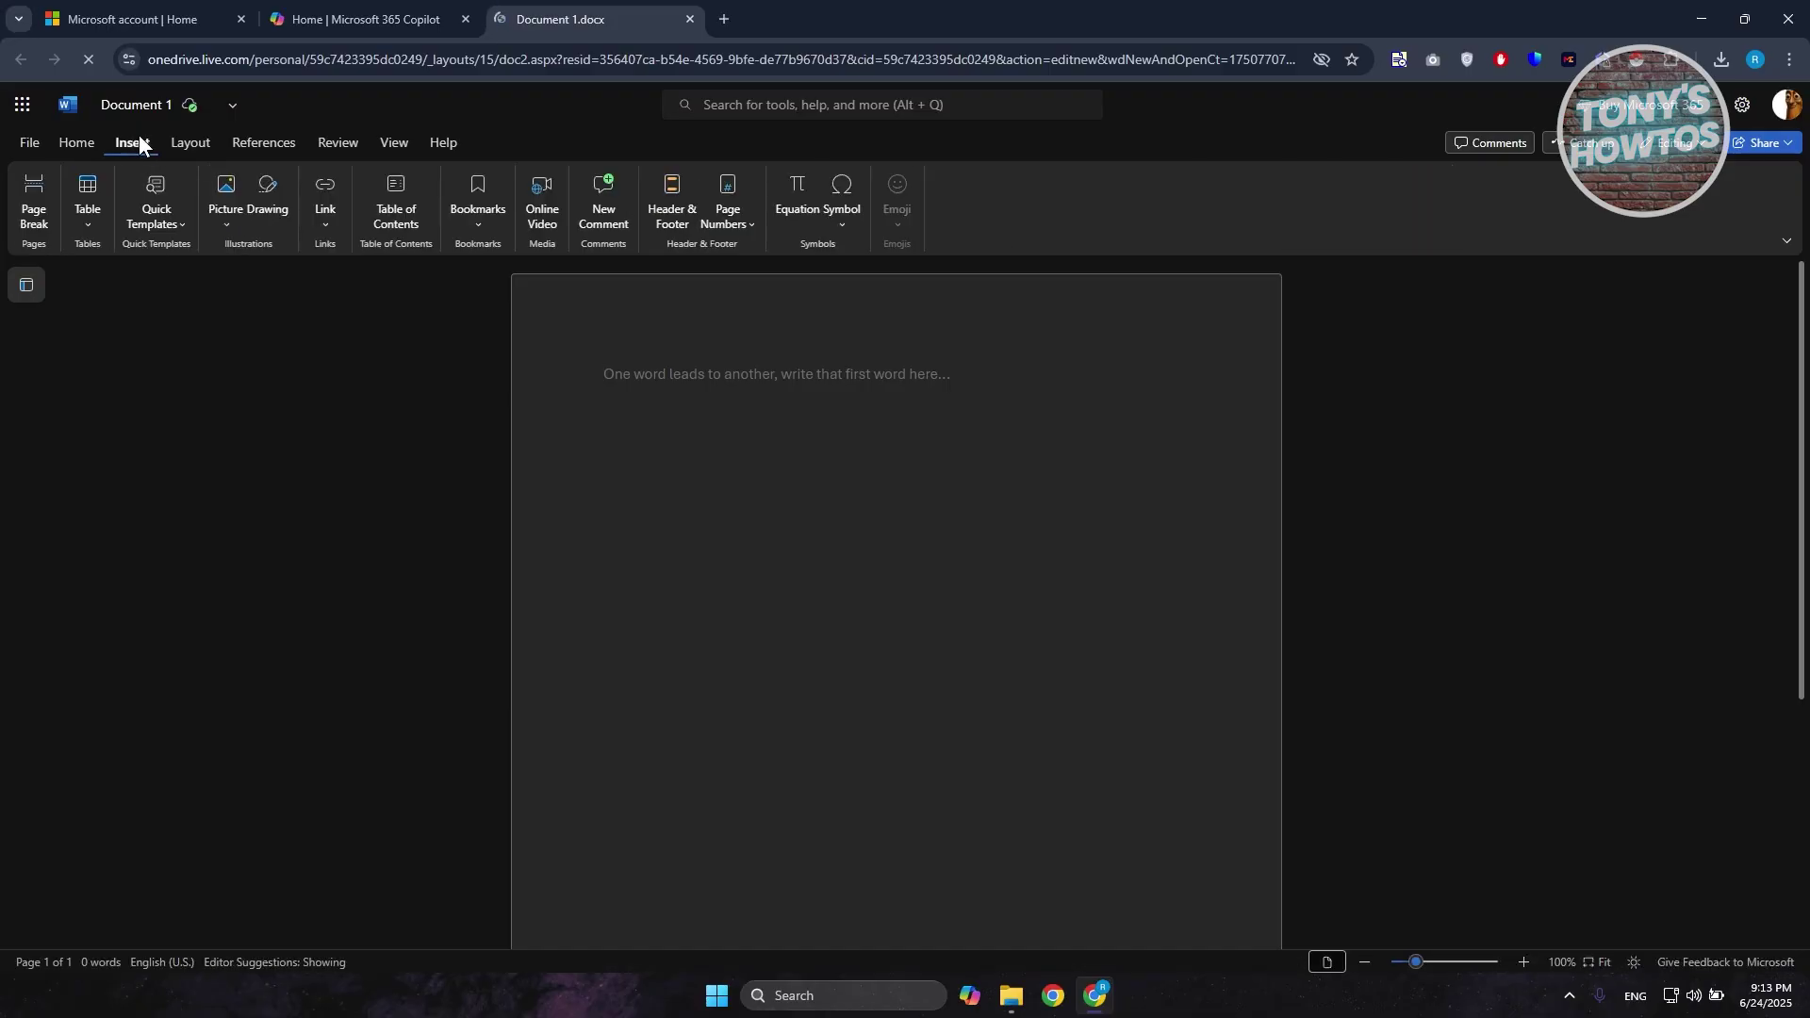
left_click(189, 141)
left_click(275, 149)
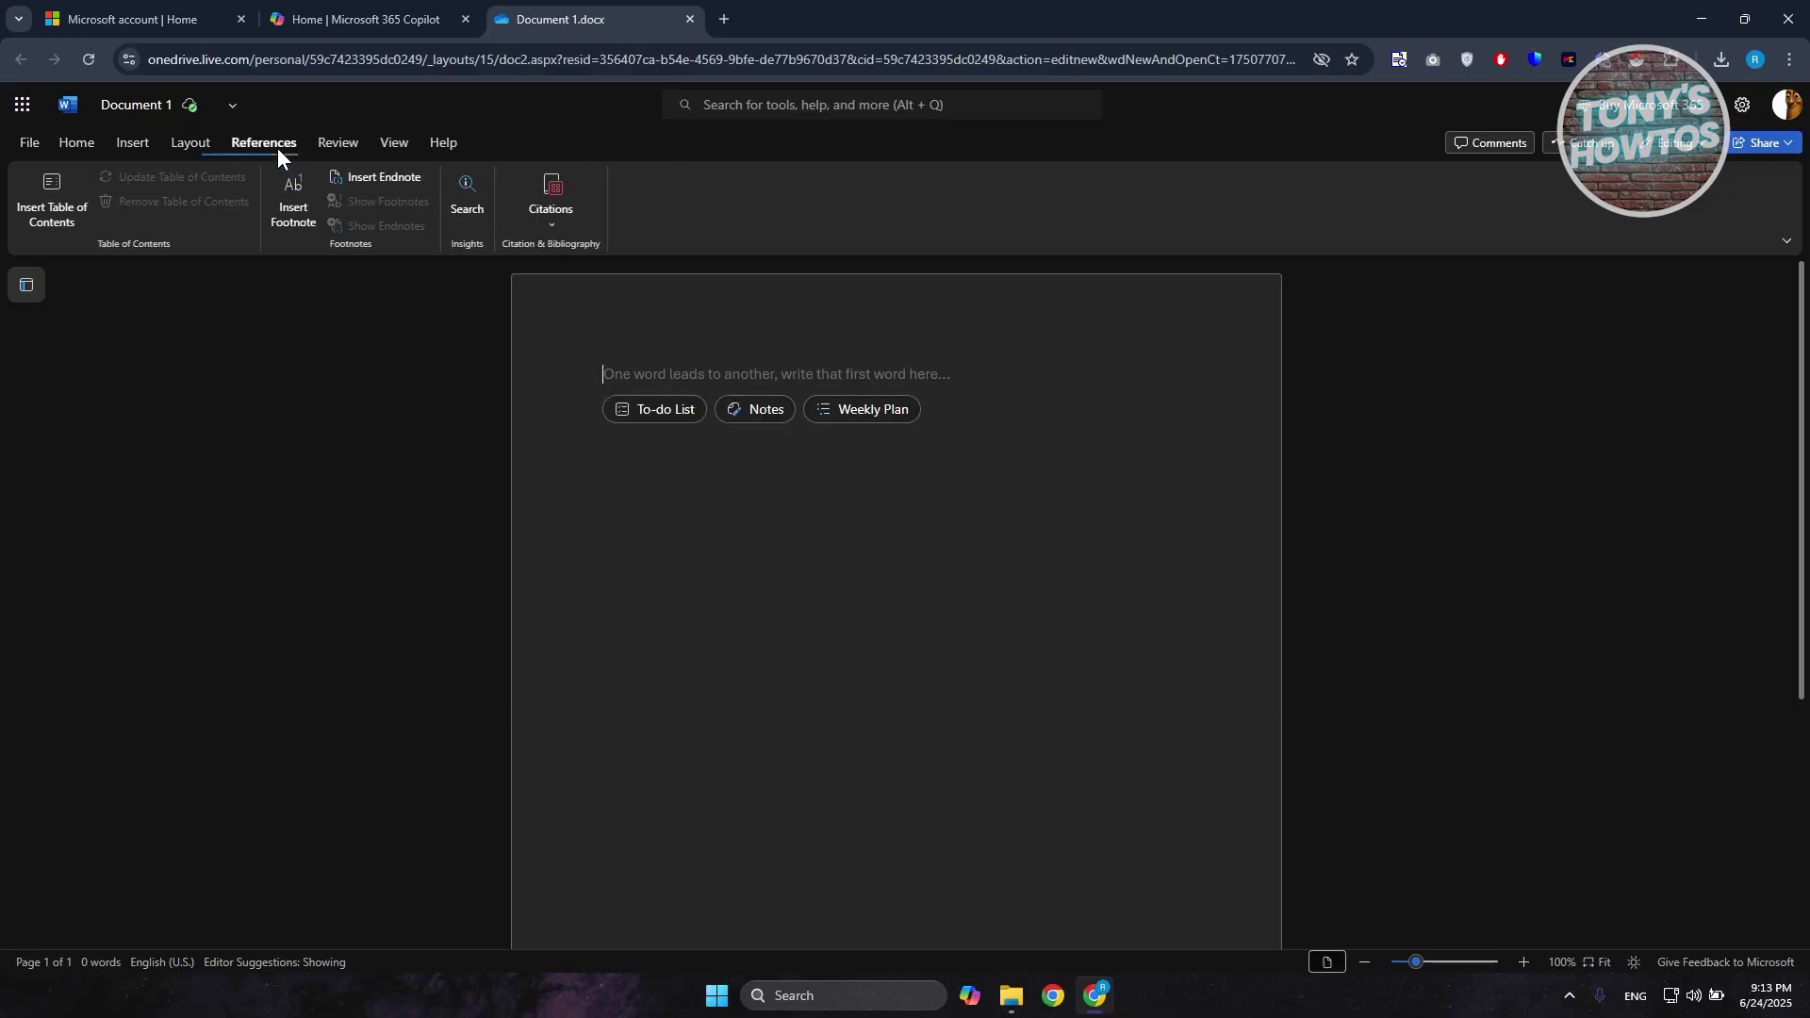
left_click(354, 140)
left_click(388, 143)
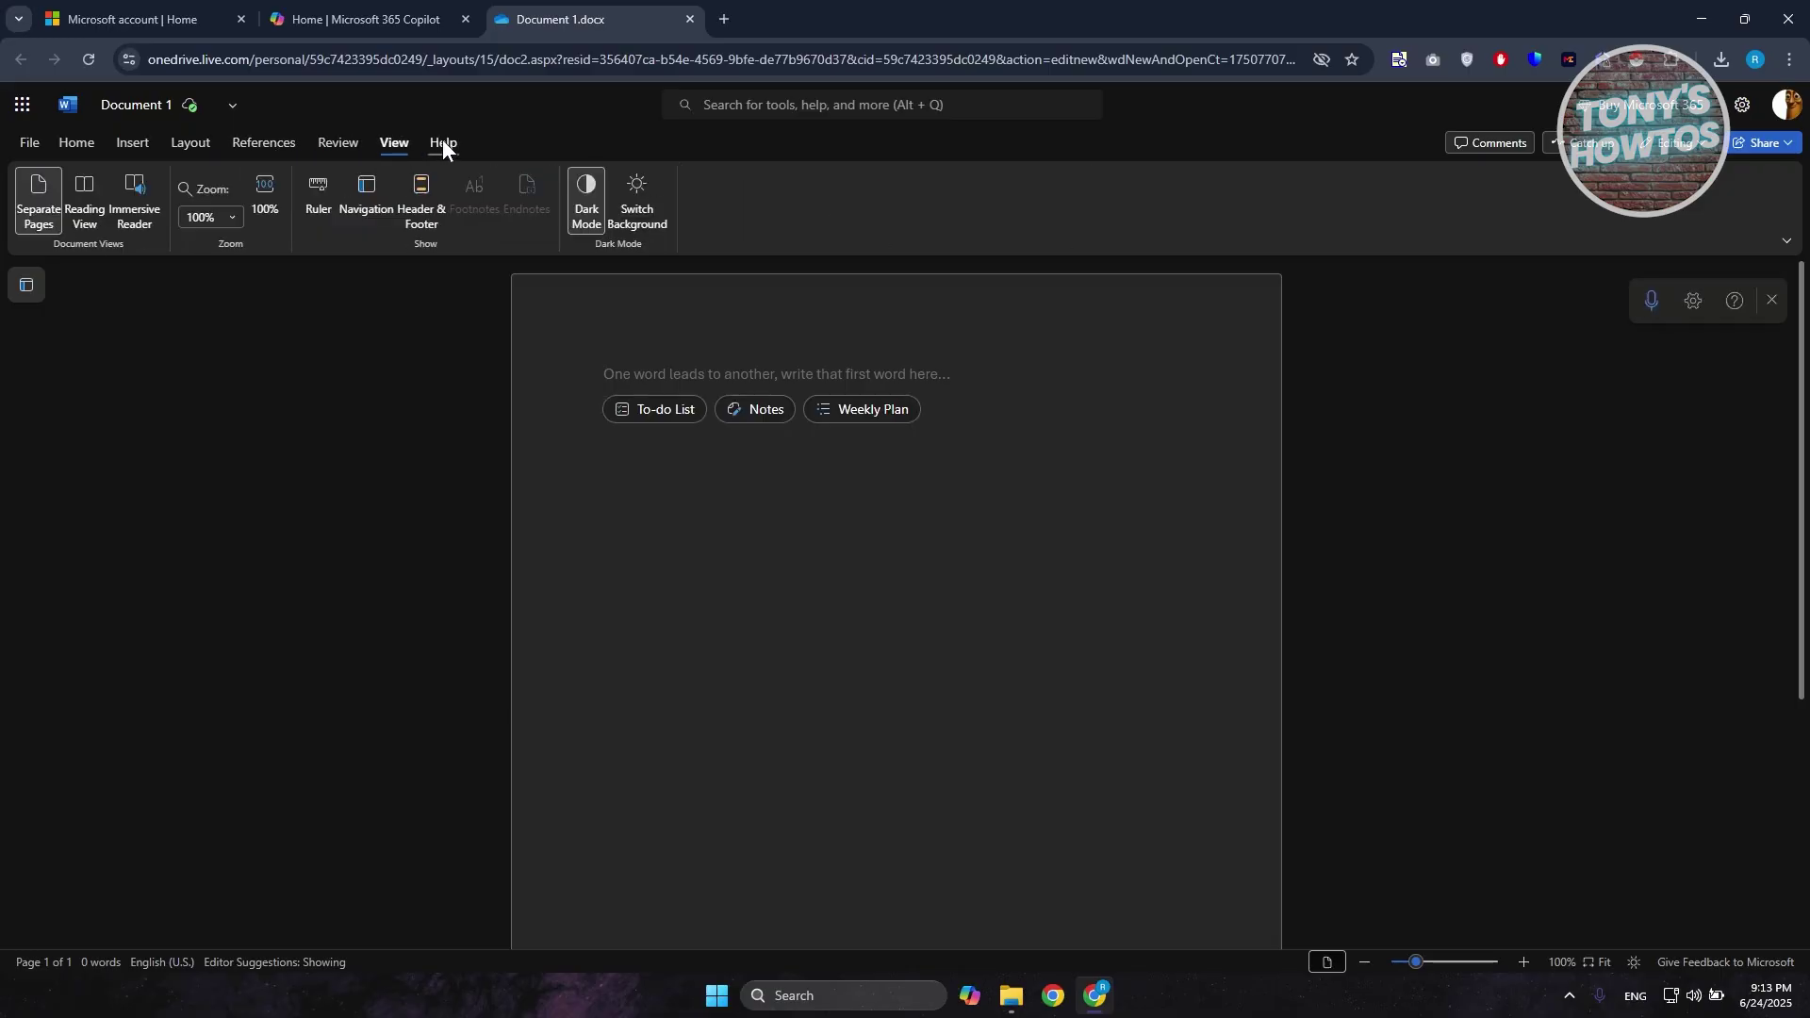
left_click(443, 140)
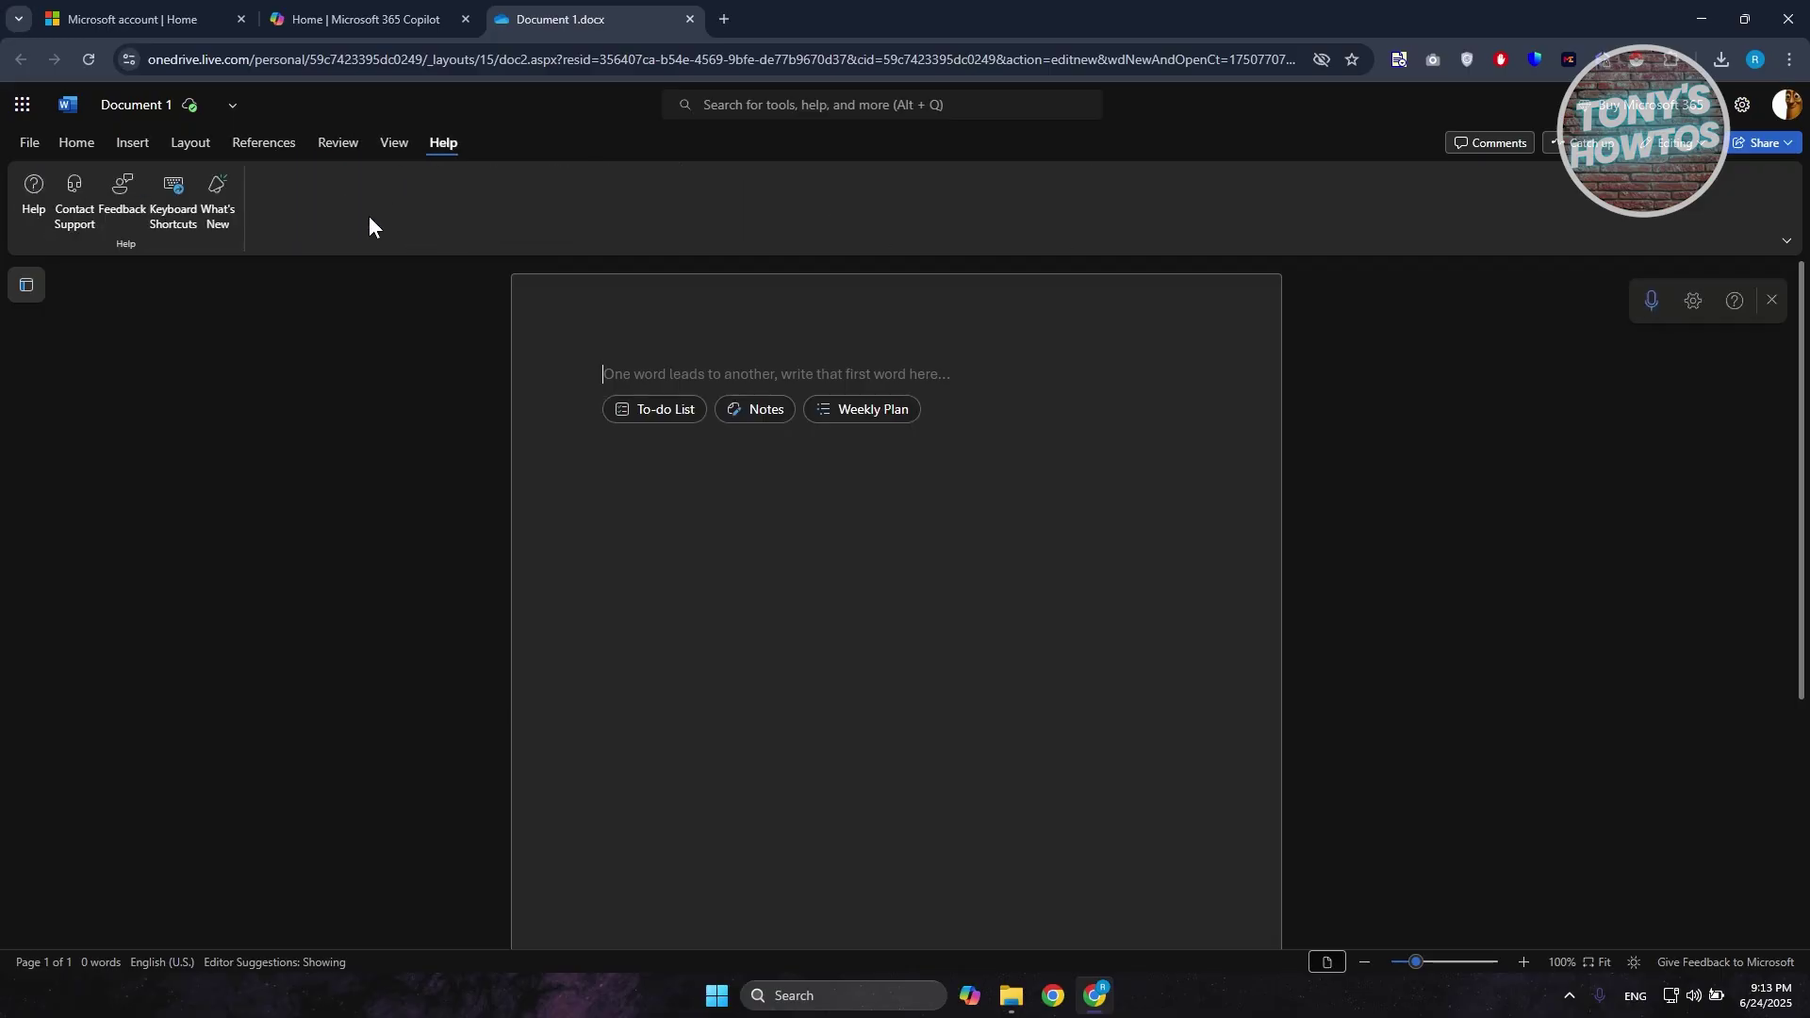
left_click(76, 141)
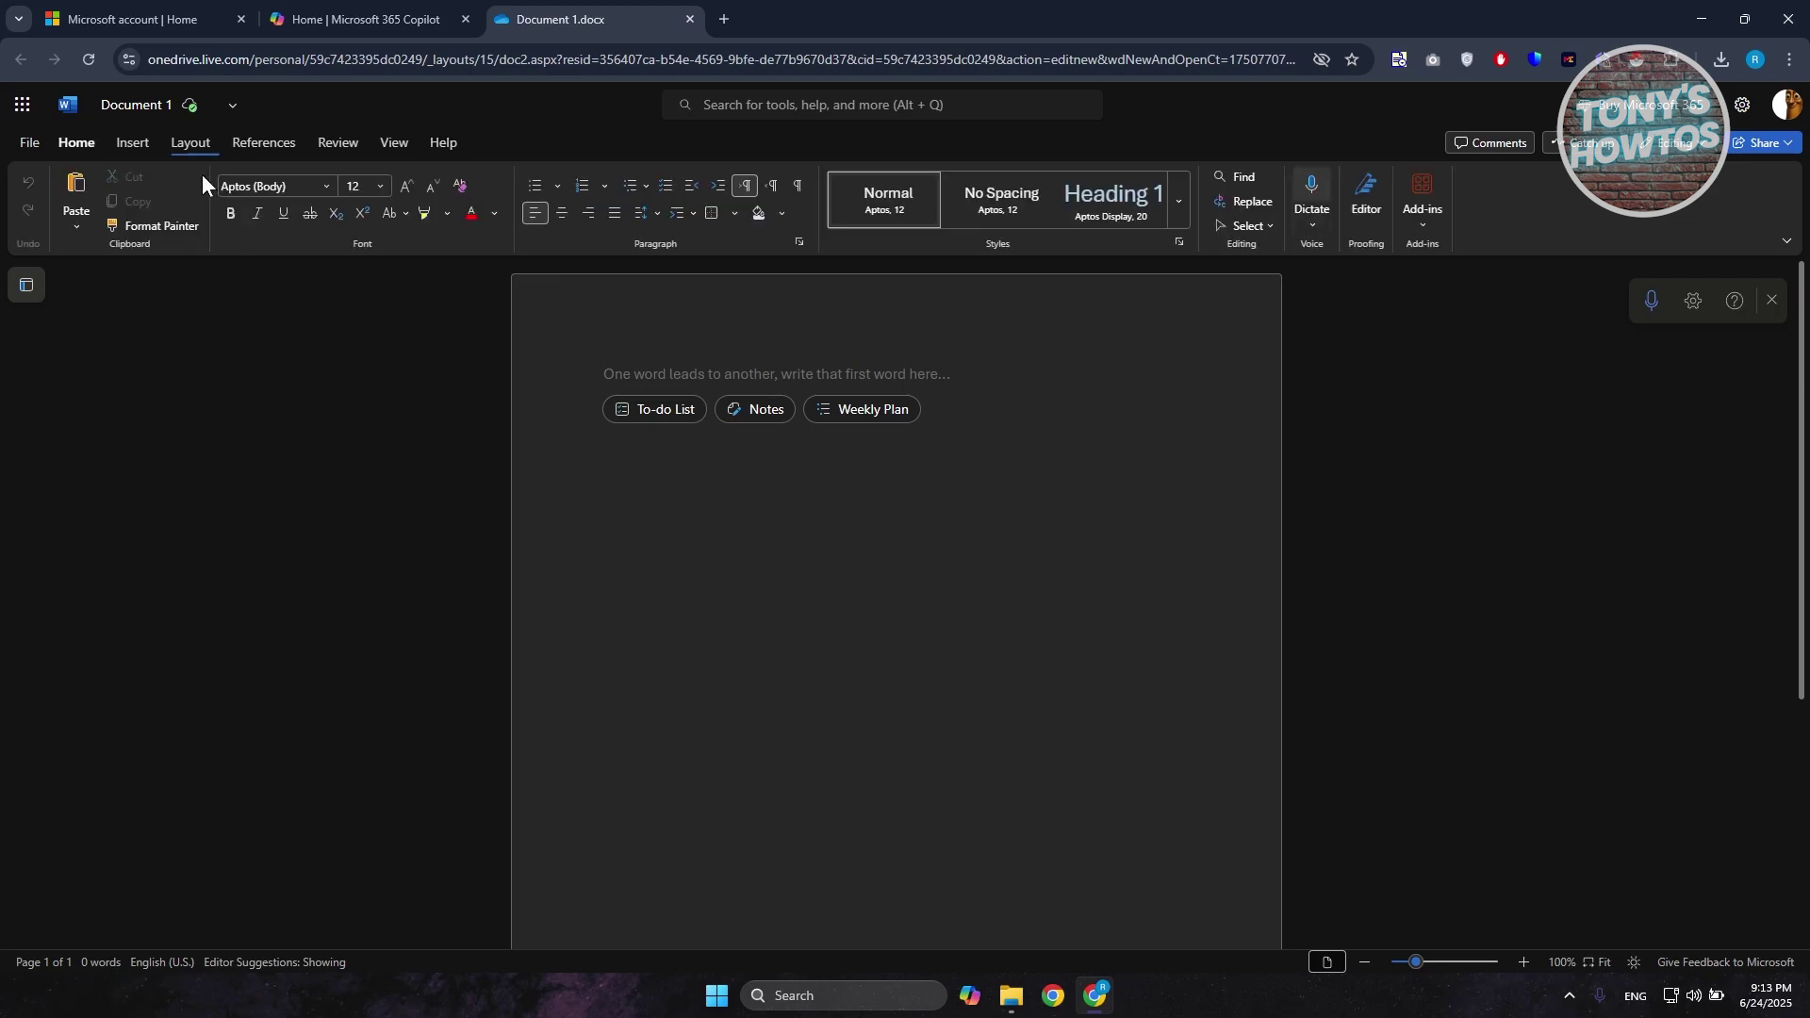
left_click(388, 22)
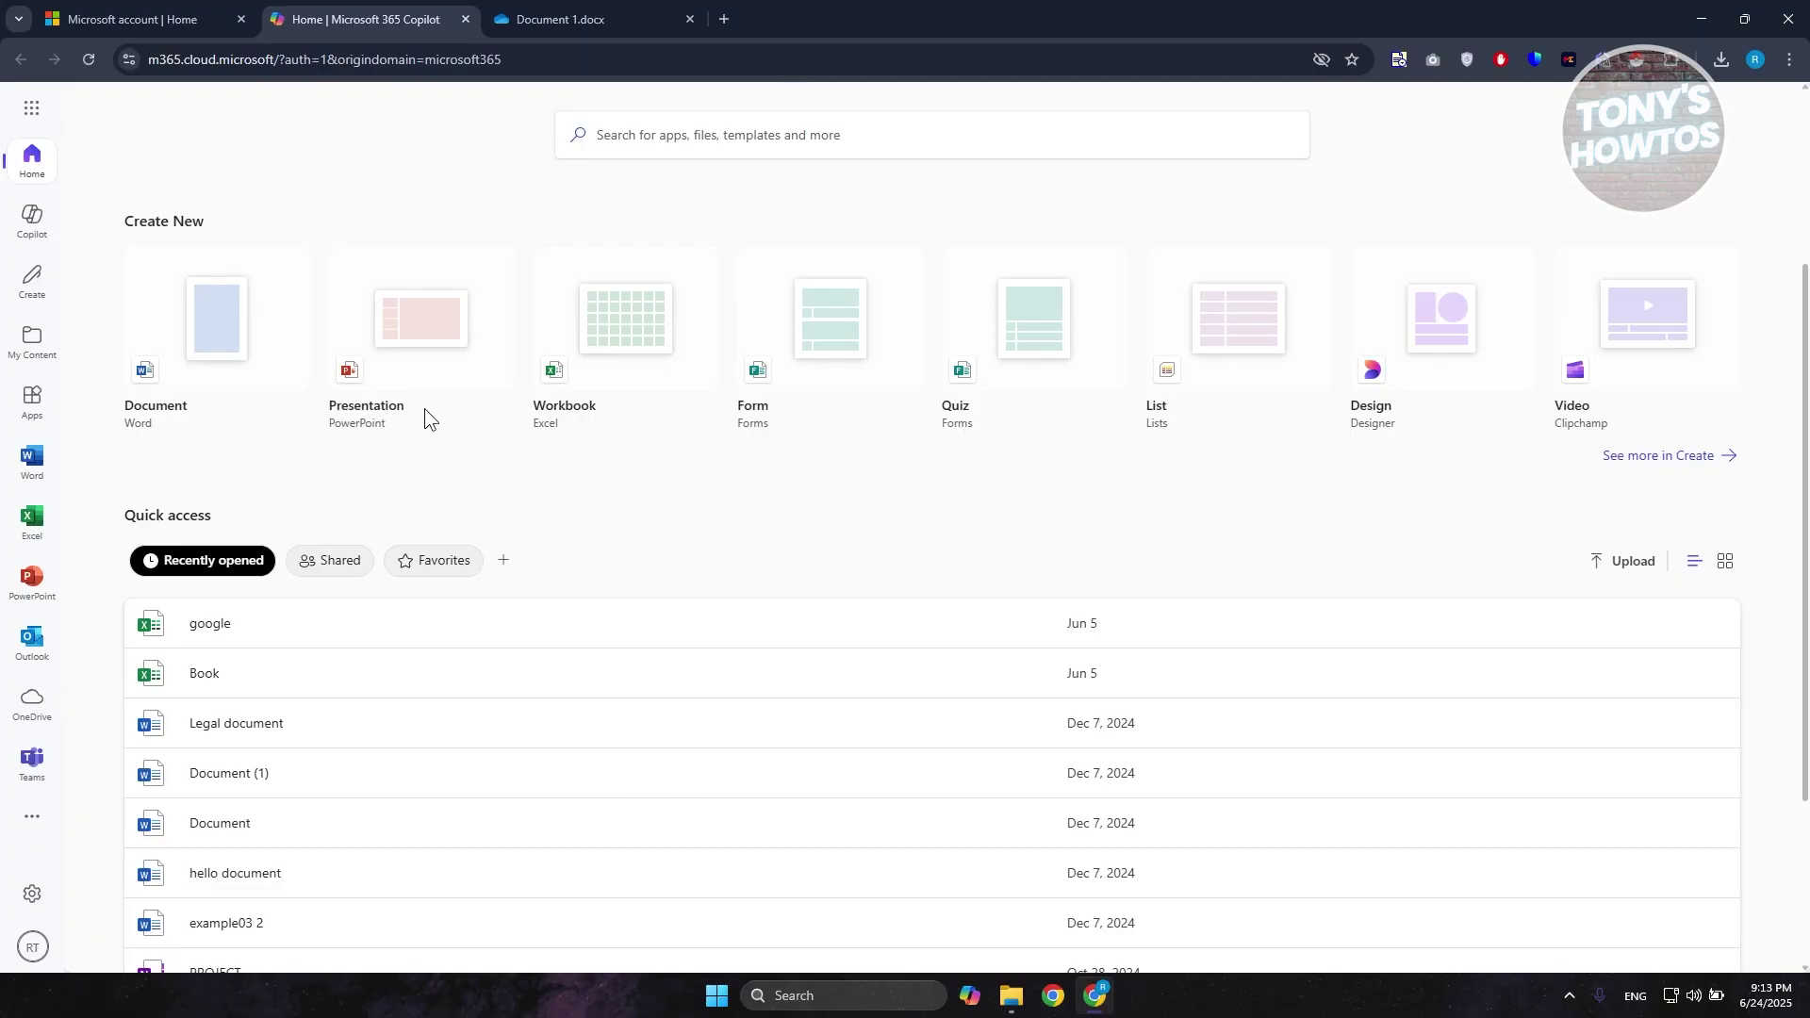
left_click(829, 1009)
Launch Microsoft Store via Windows search and search it for microsoft 365 copilot
type("micr")
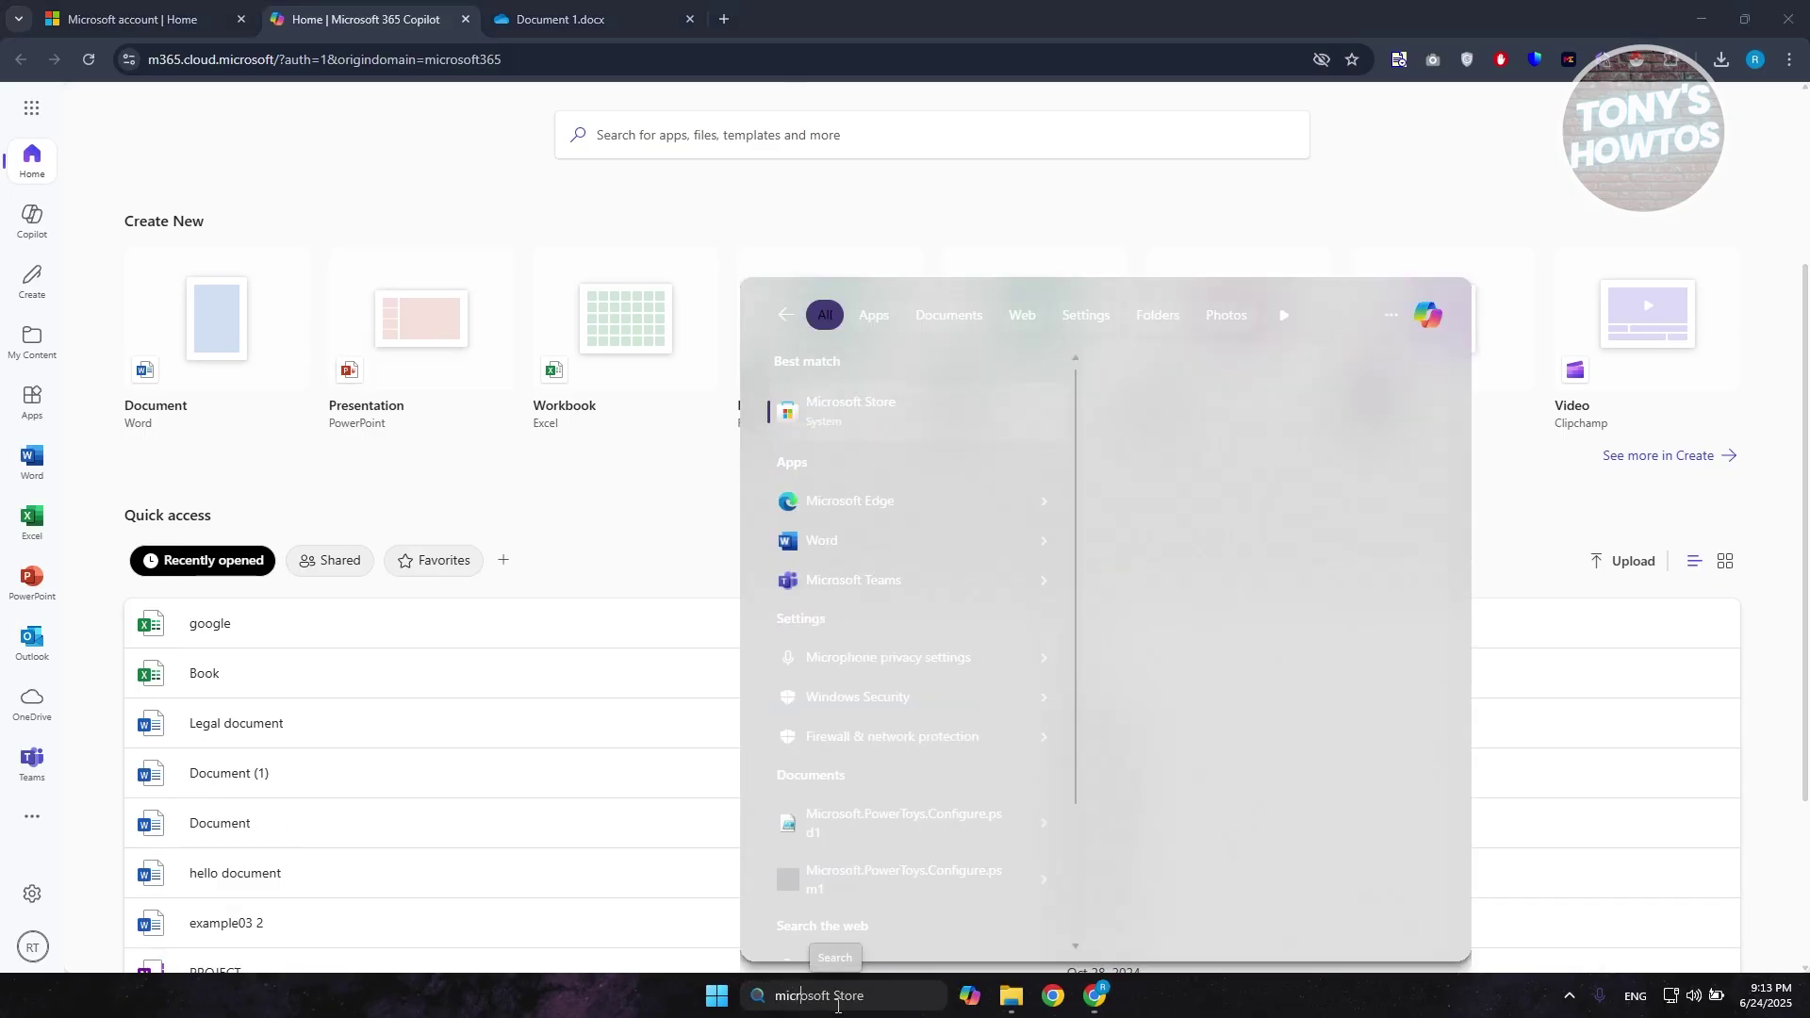
type("osoft Store")
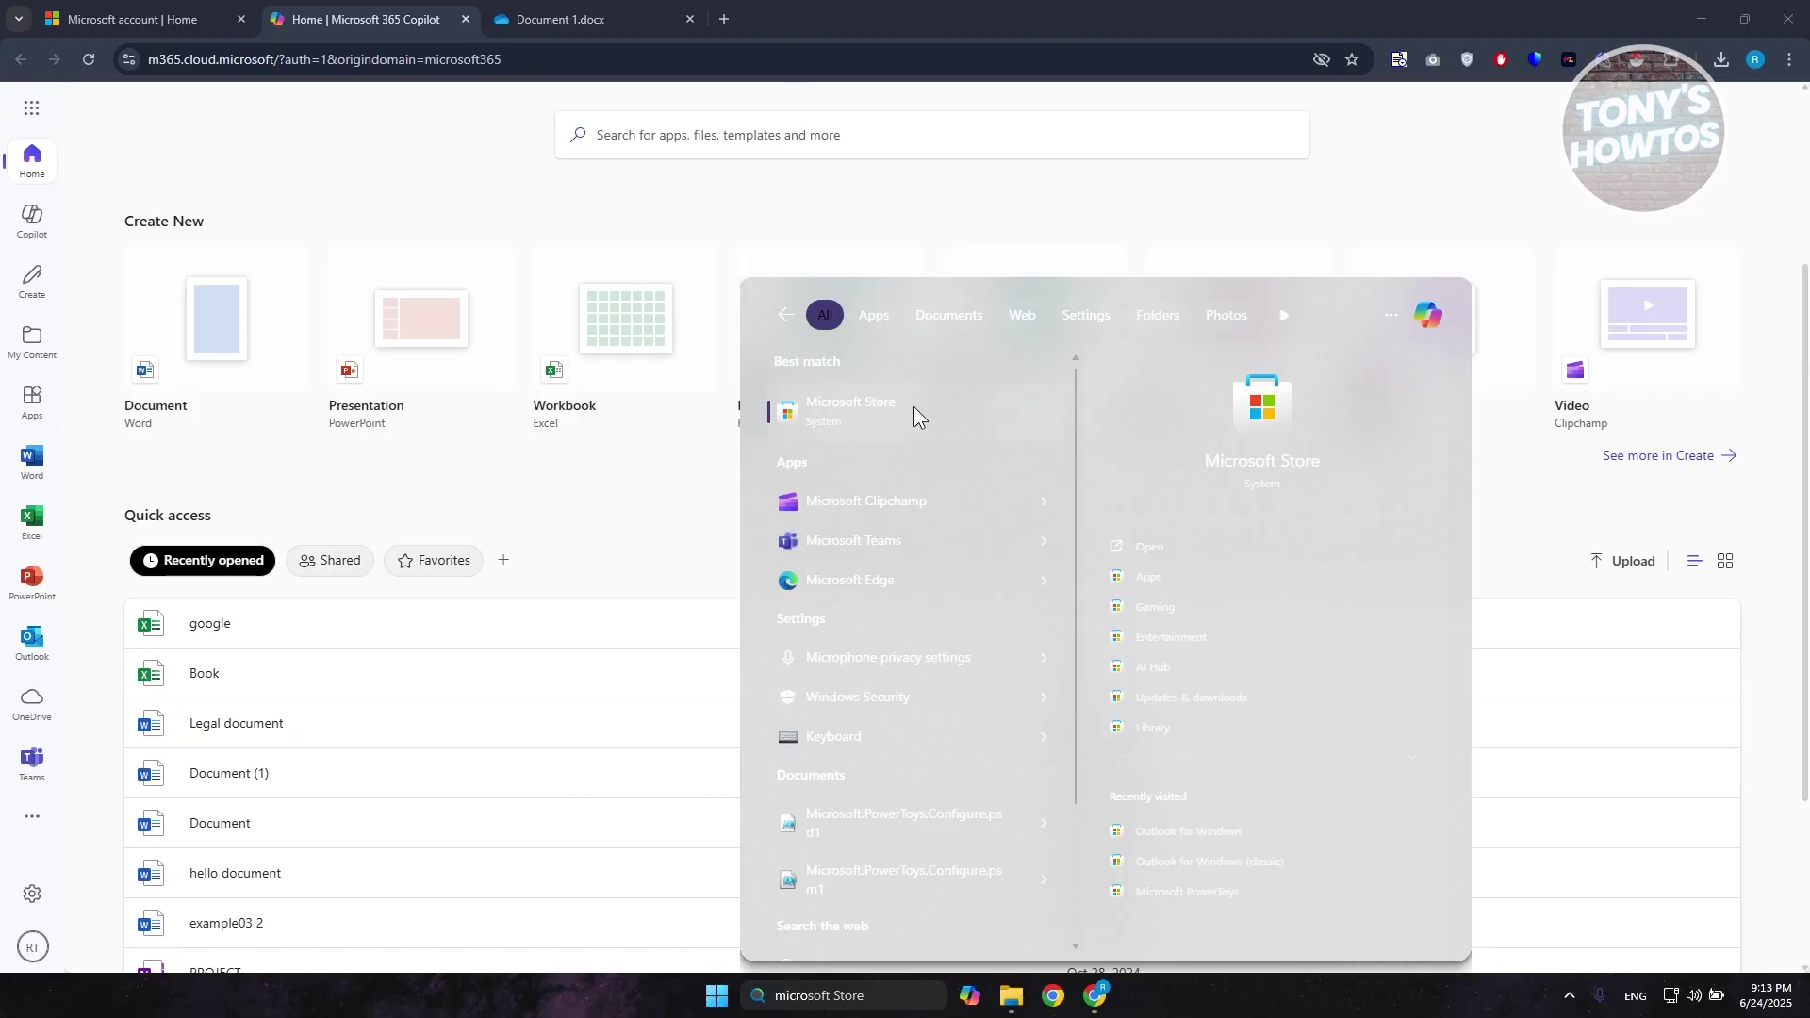
left_click(913, 407)
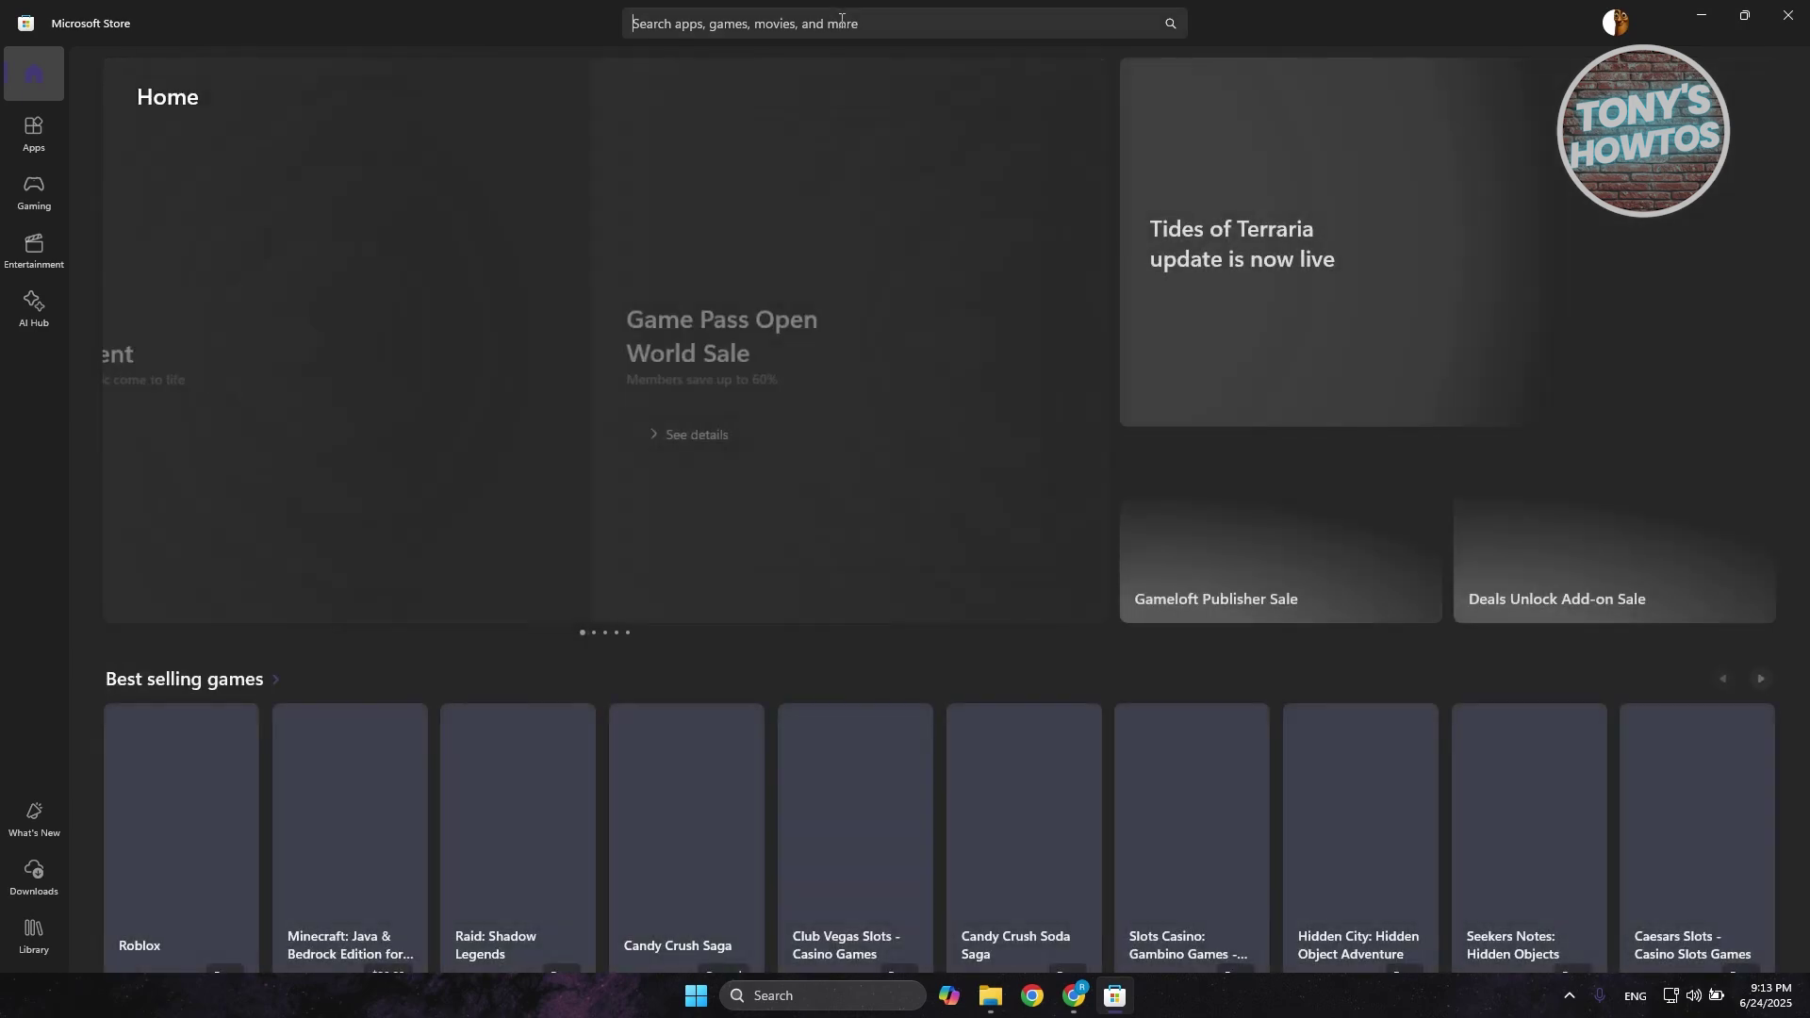
left_click(841, 21)
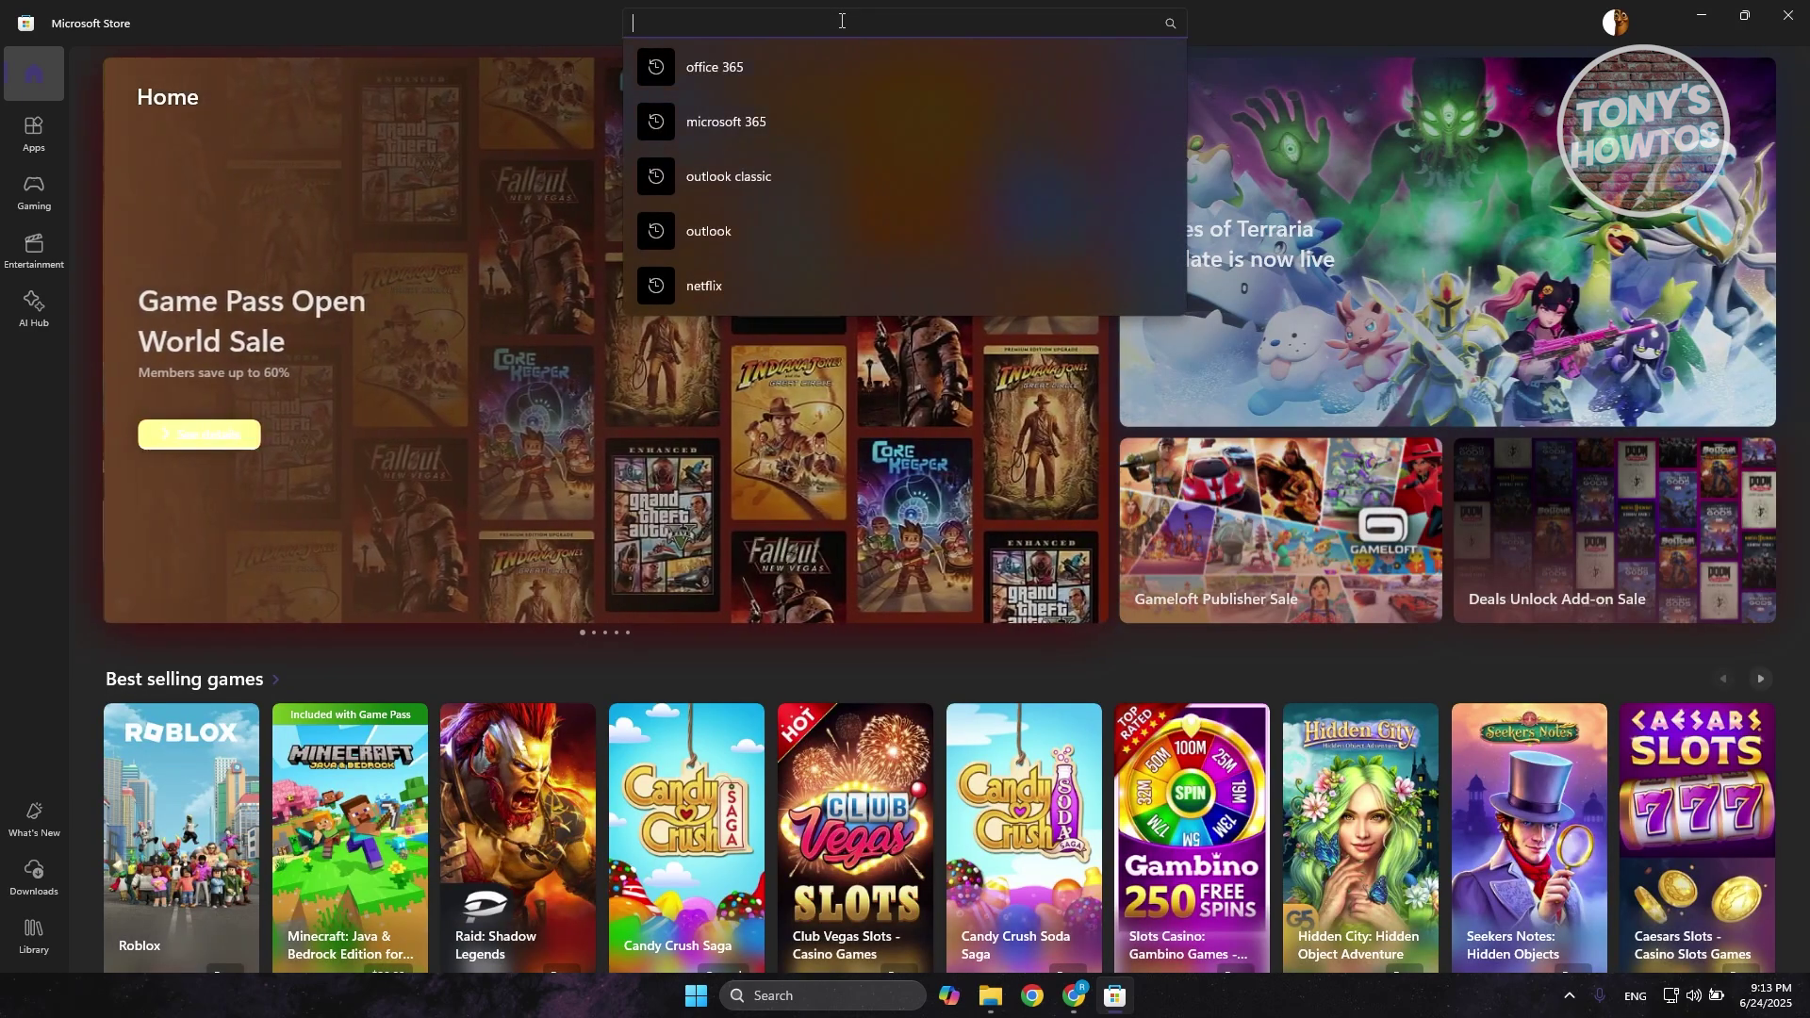
type("microsoft 365")
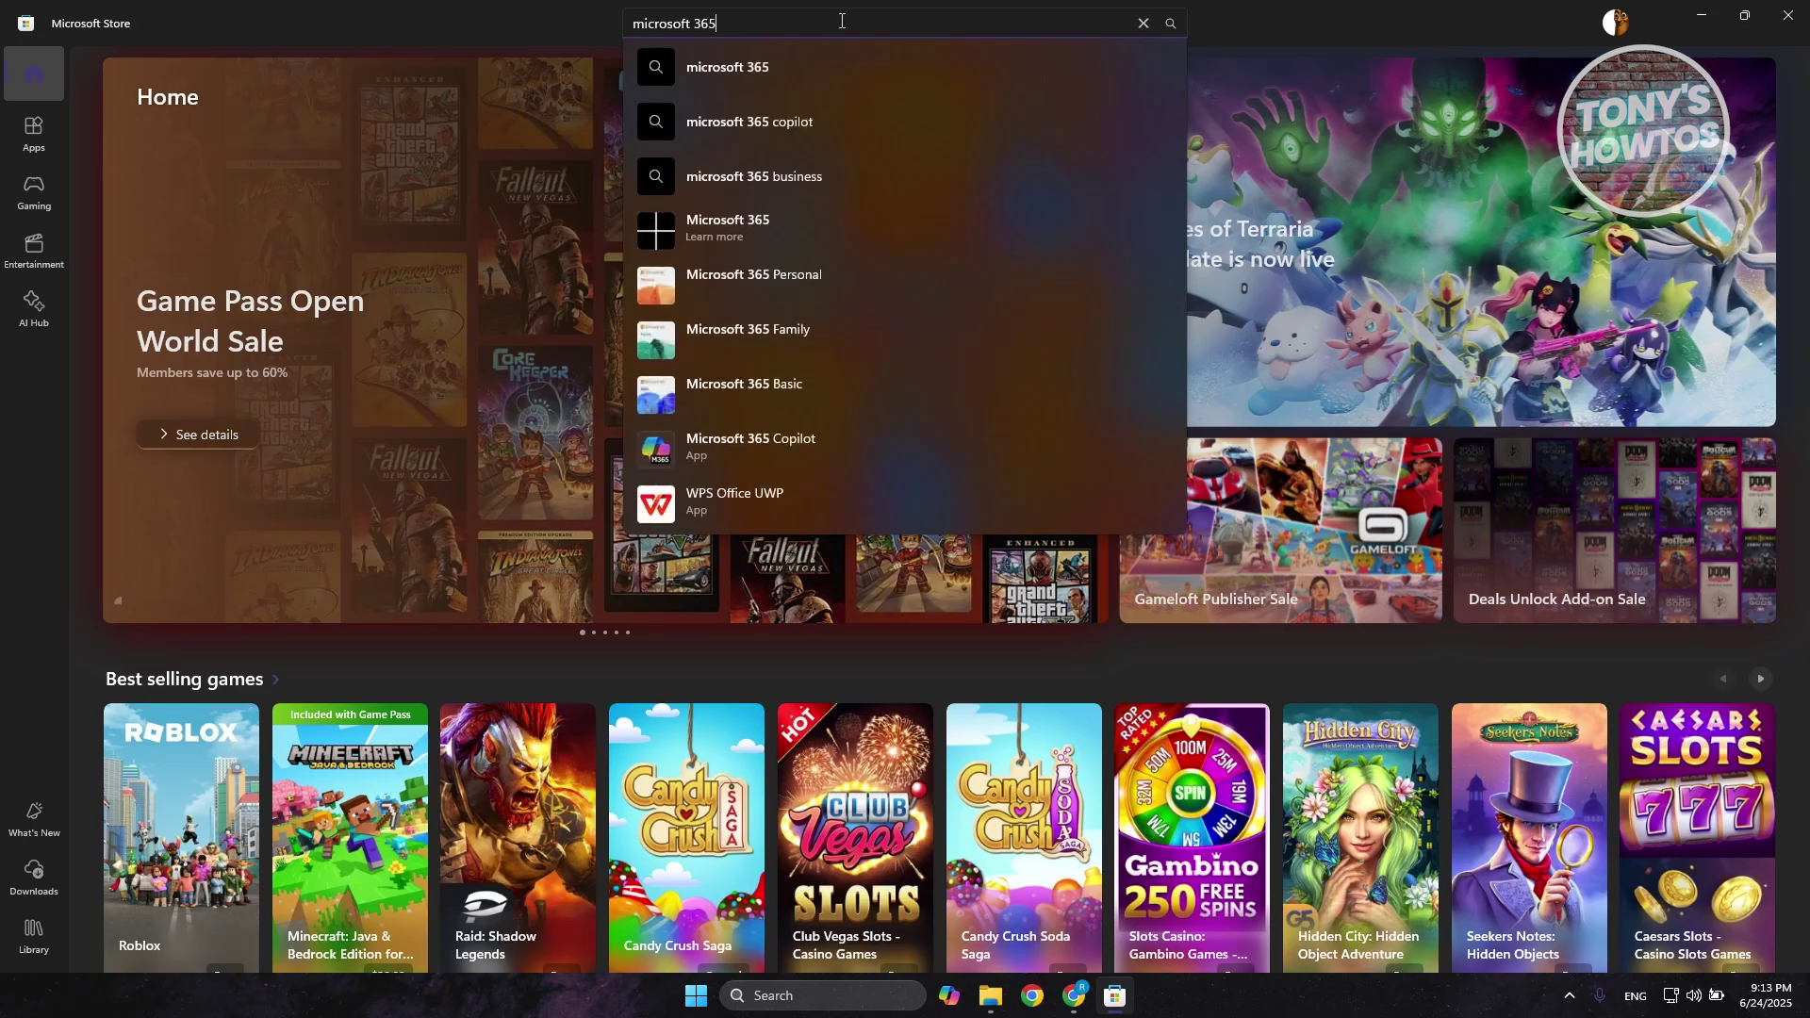
left_click(824, 126)
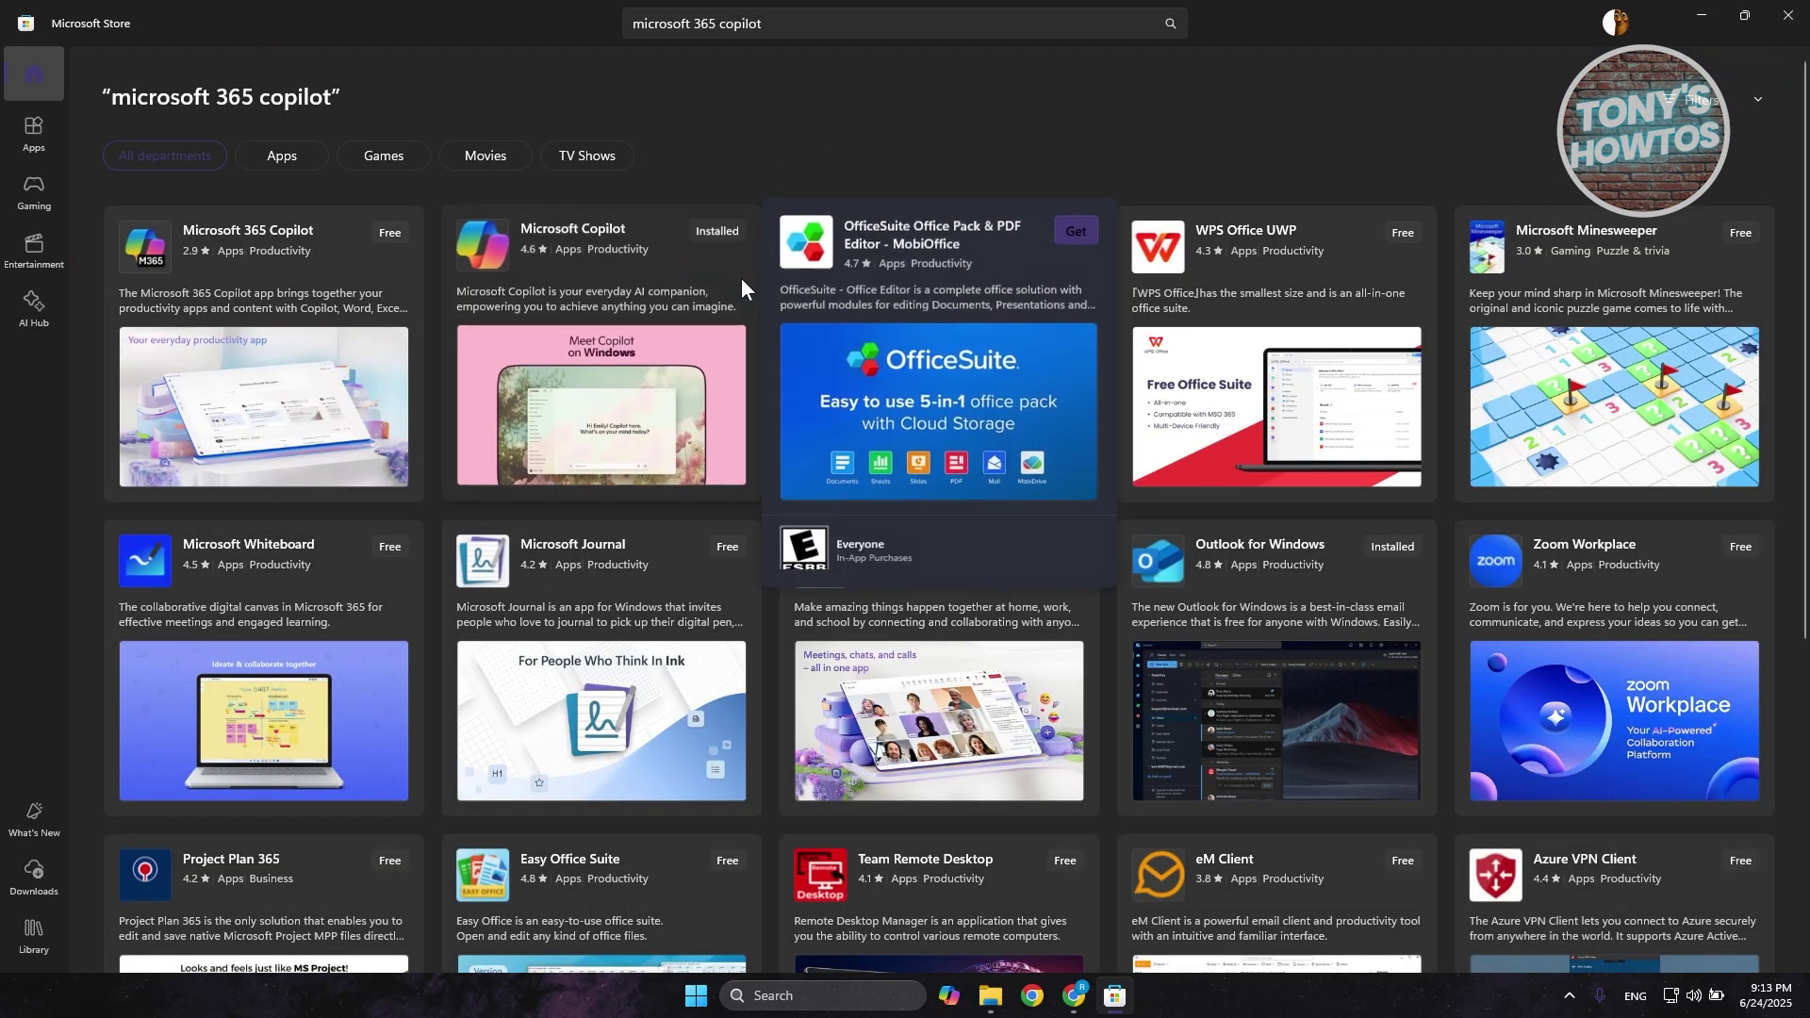
mouse_move(388, 294)
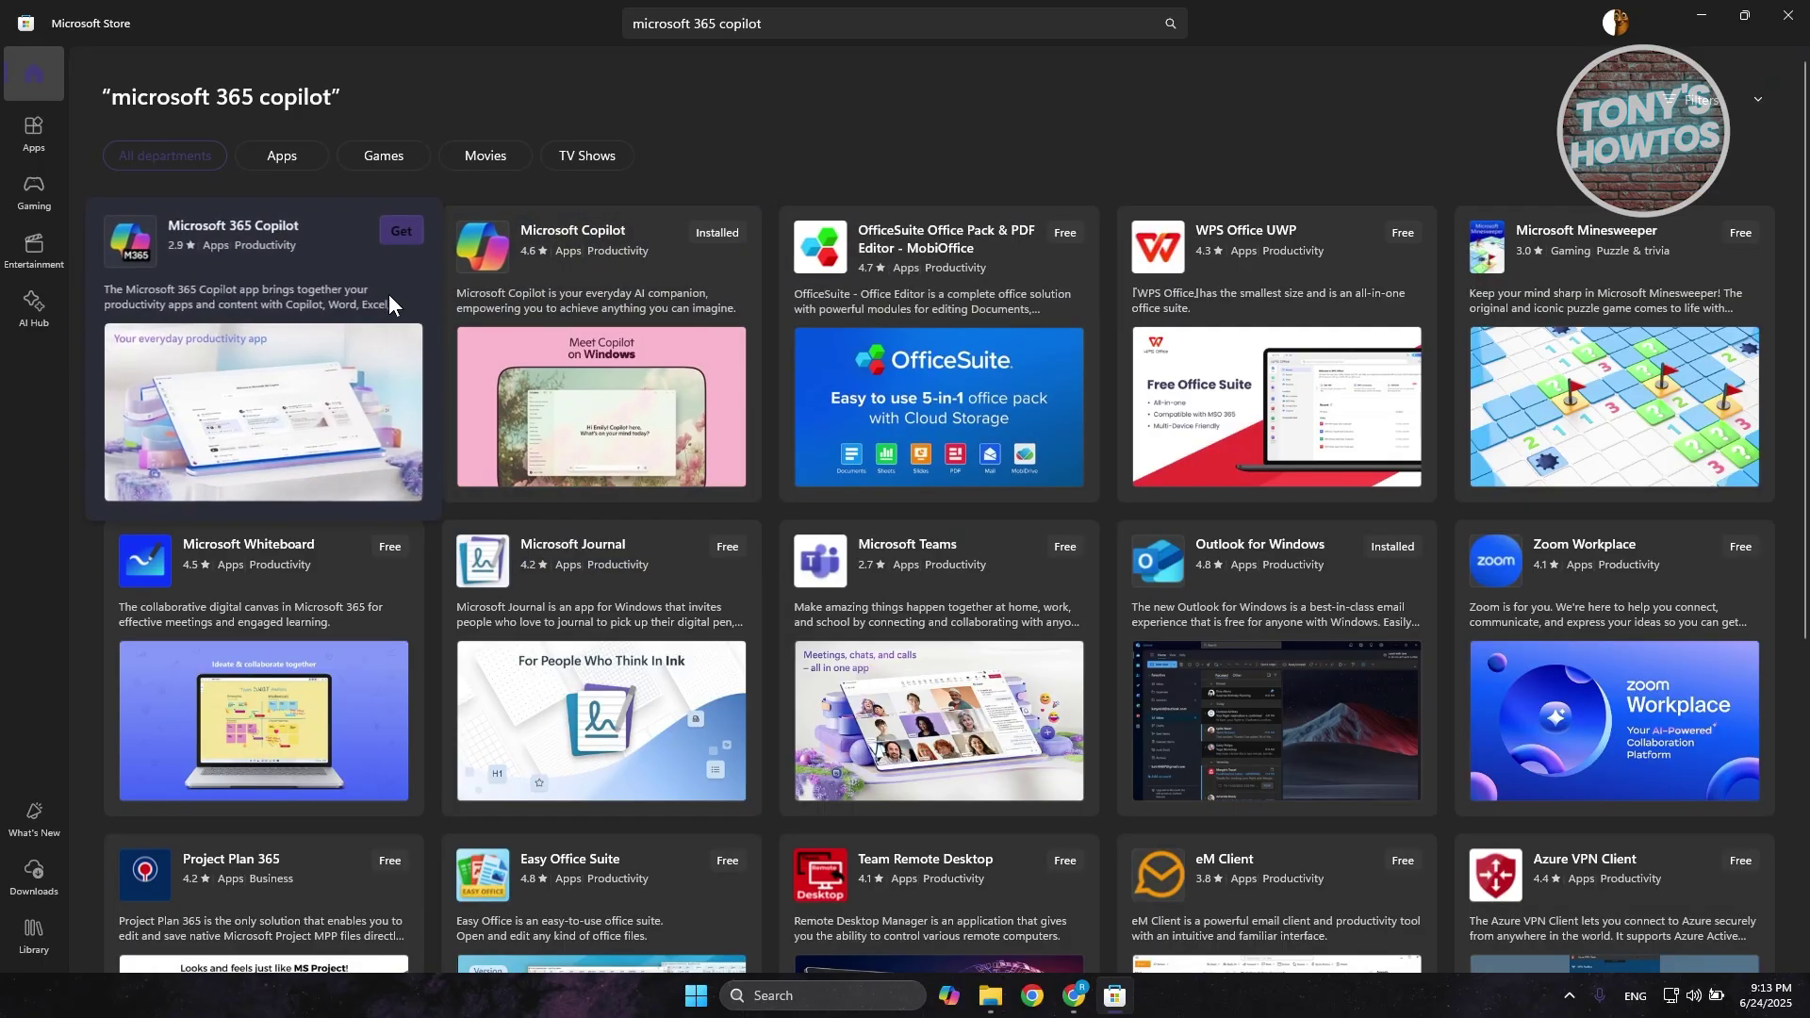
Install the free Microsoft 365 Copilot app from its Store product page and launch it
left_click(400, 231)
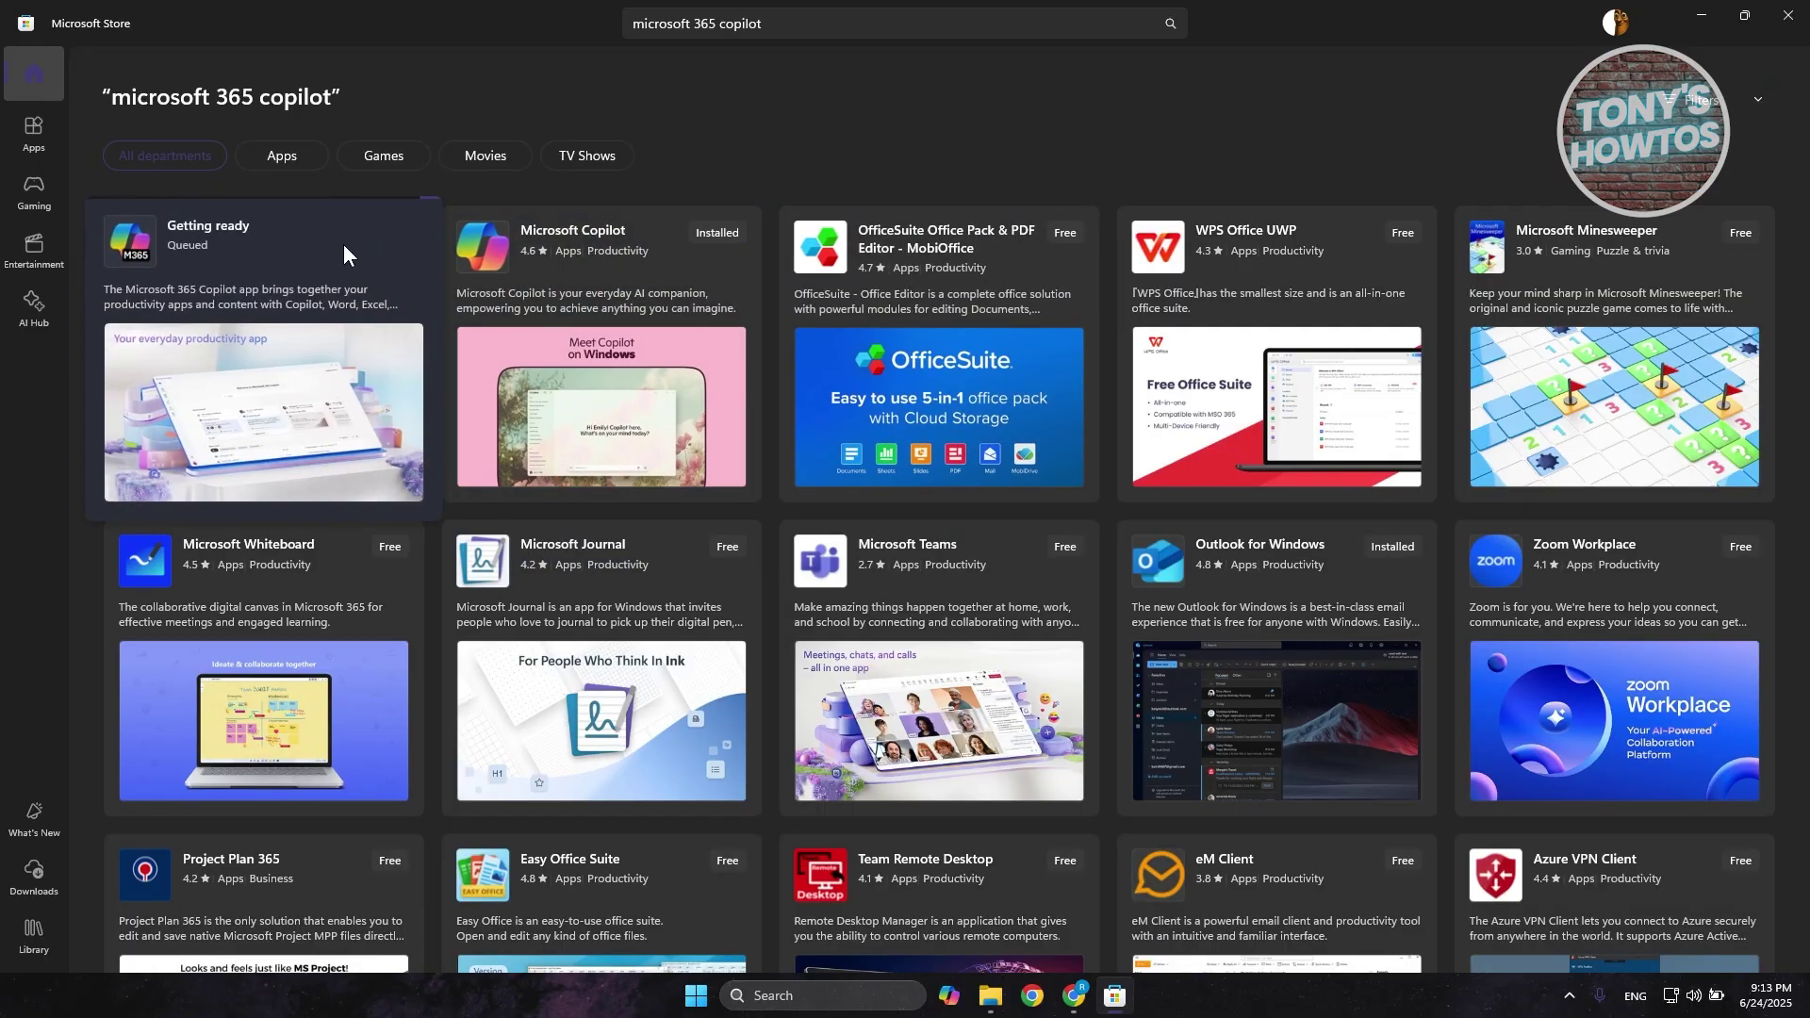
left_click(369, 315)
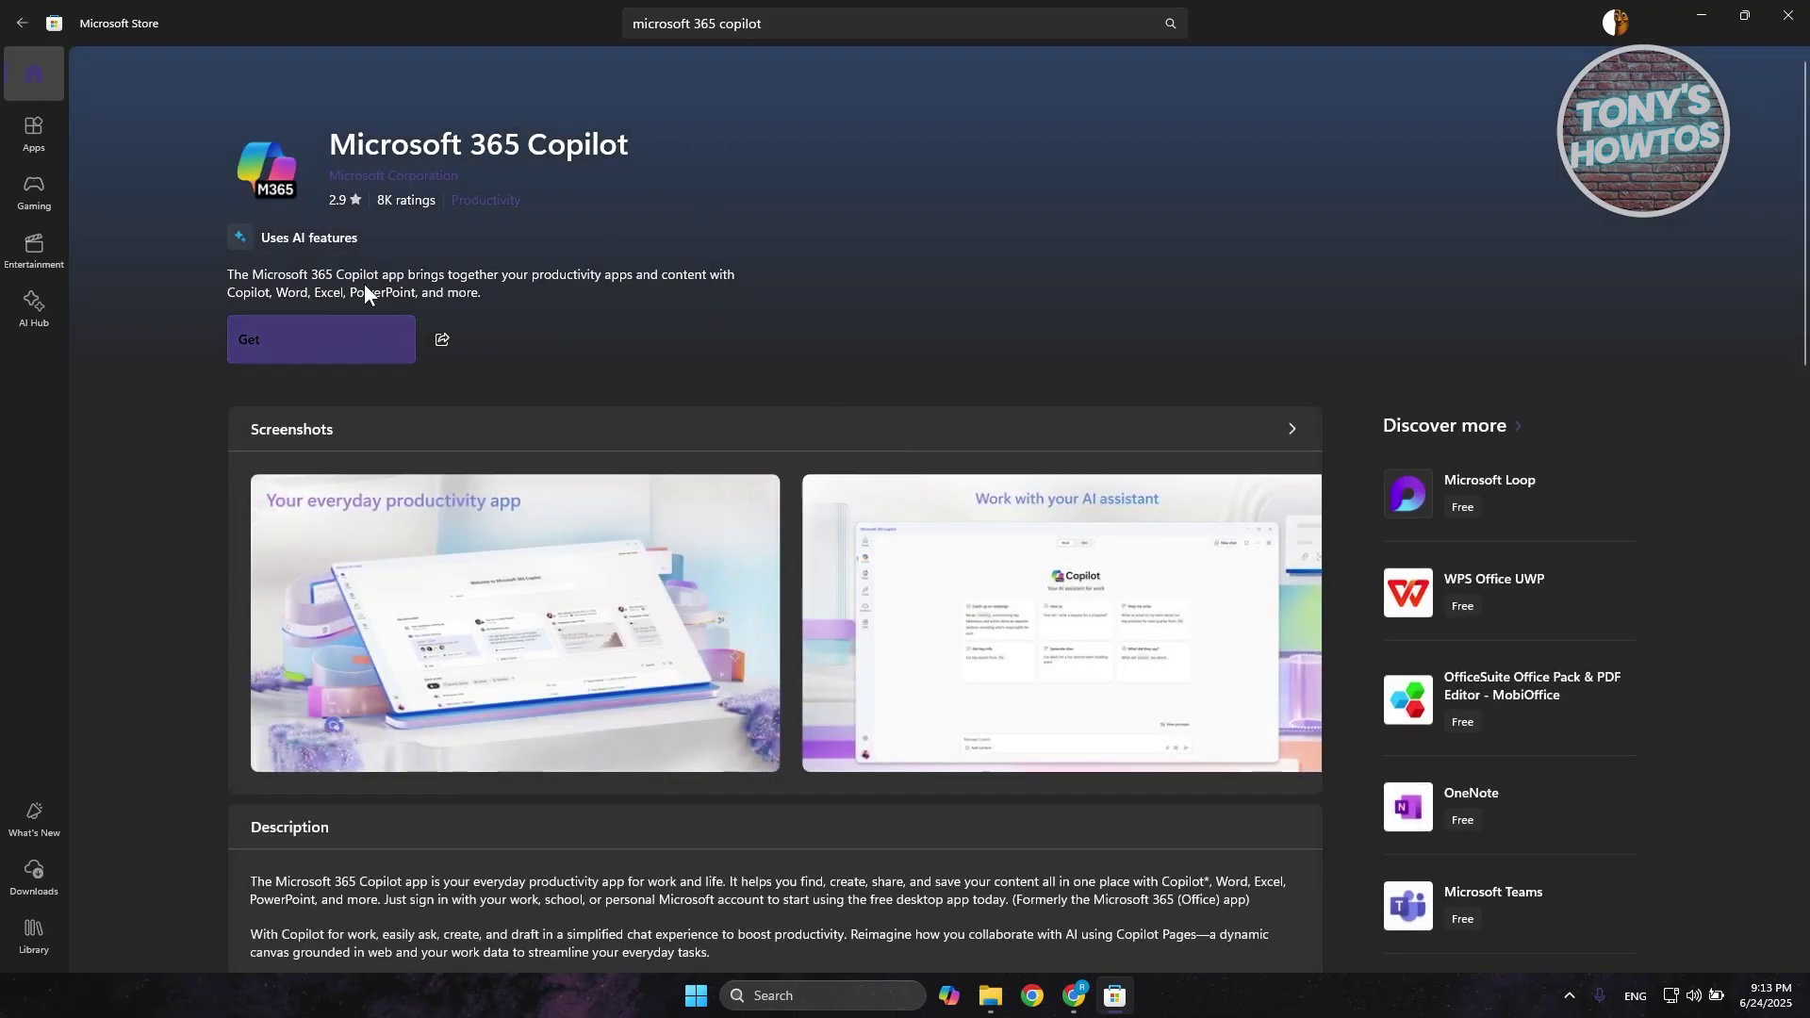
left_click(281, 336)
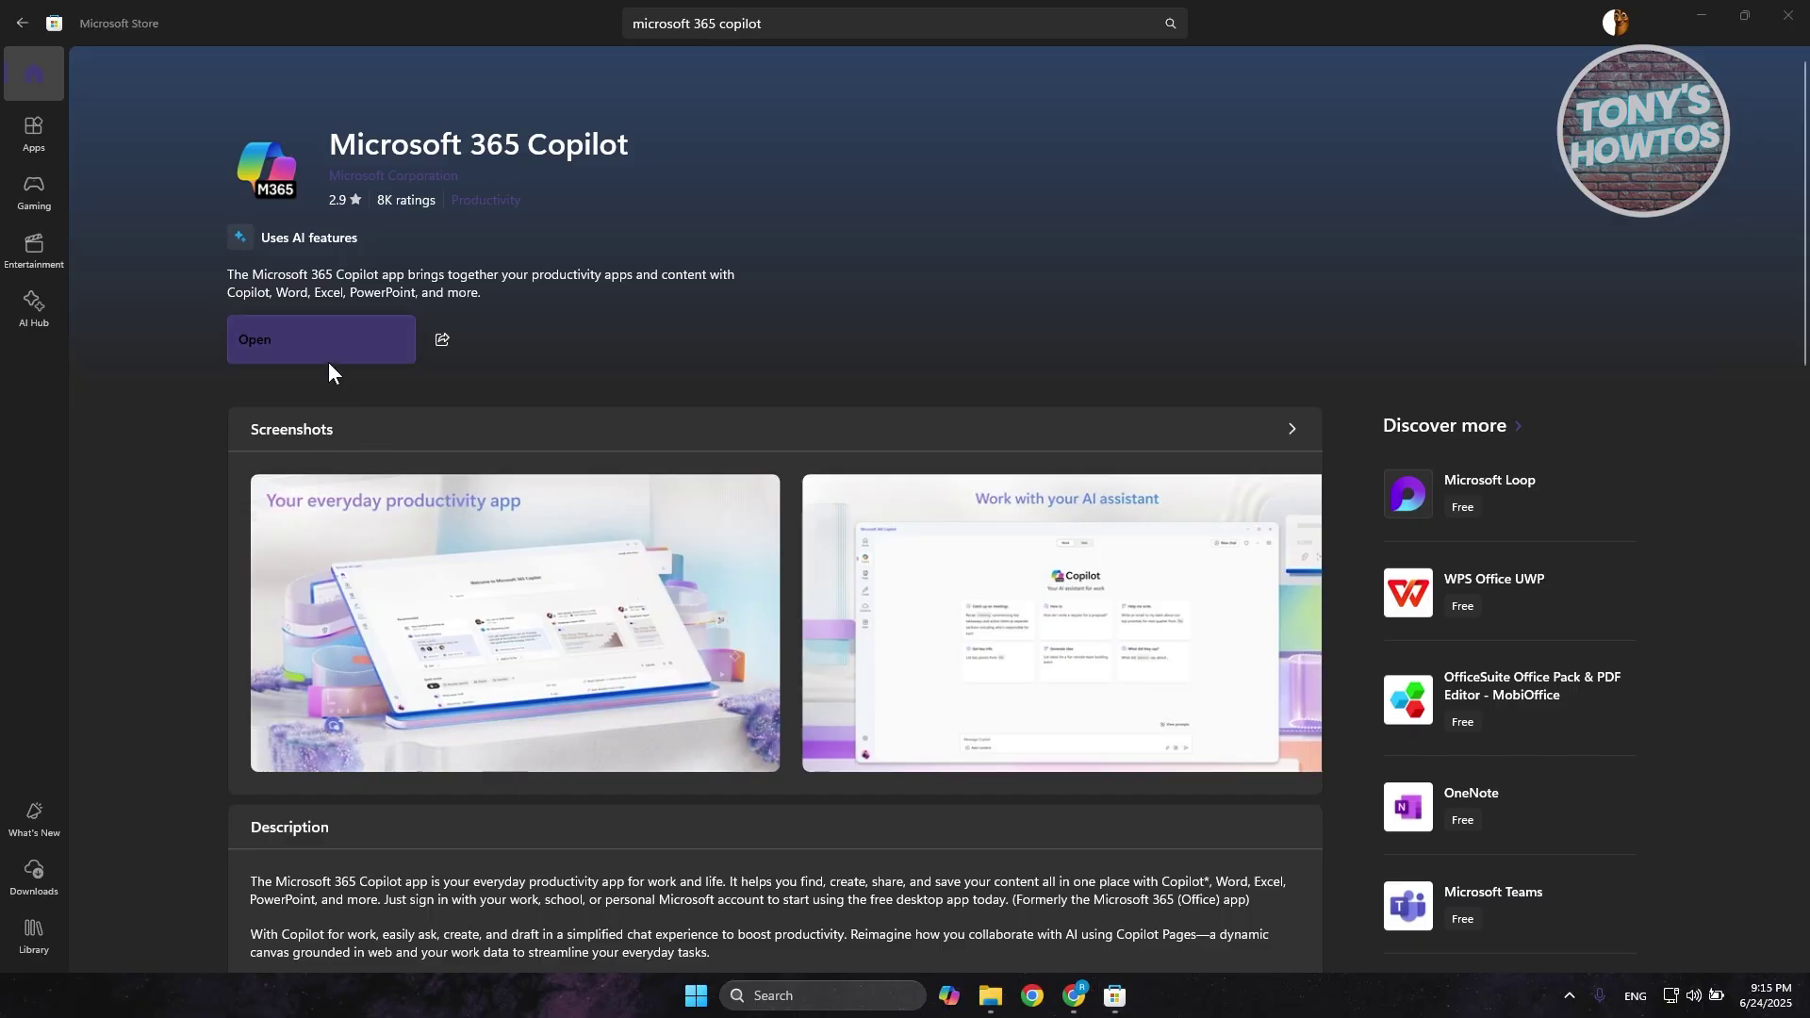
left_click(325, 345)
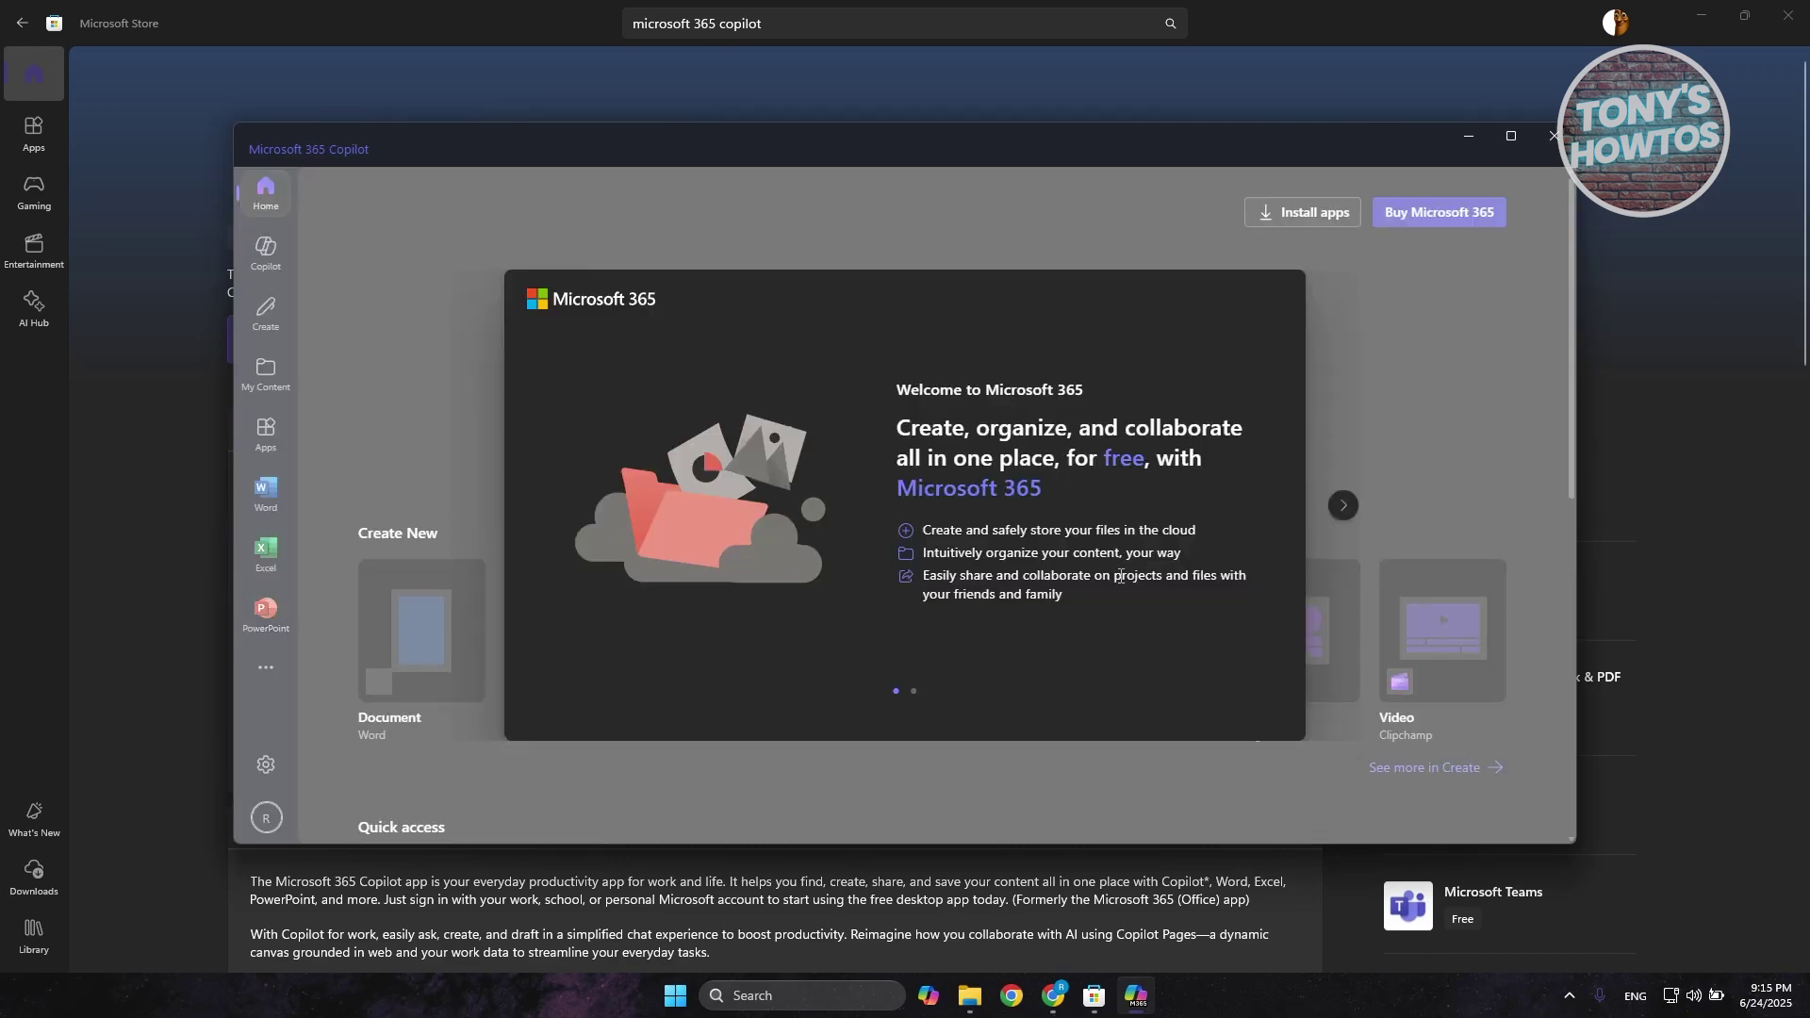
Step through the Welcome to Microsoft 365 slides and close them
left_click(1344, 506)
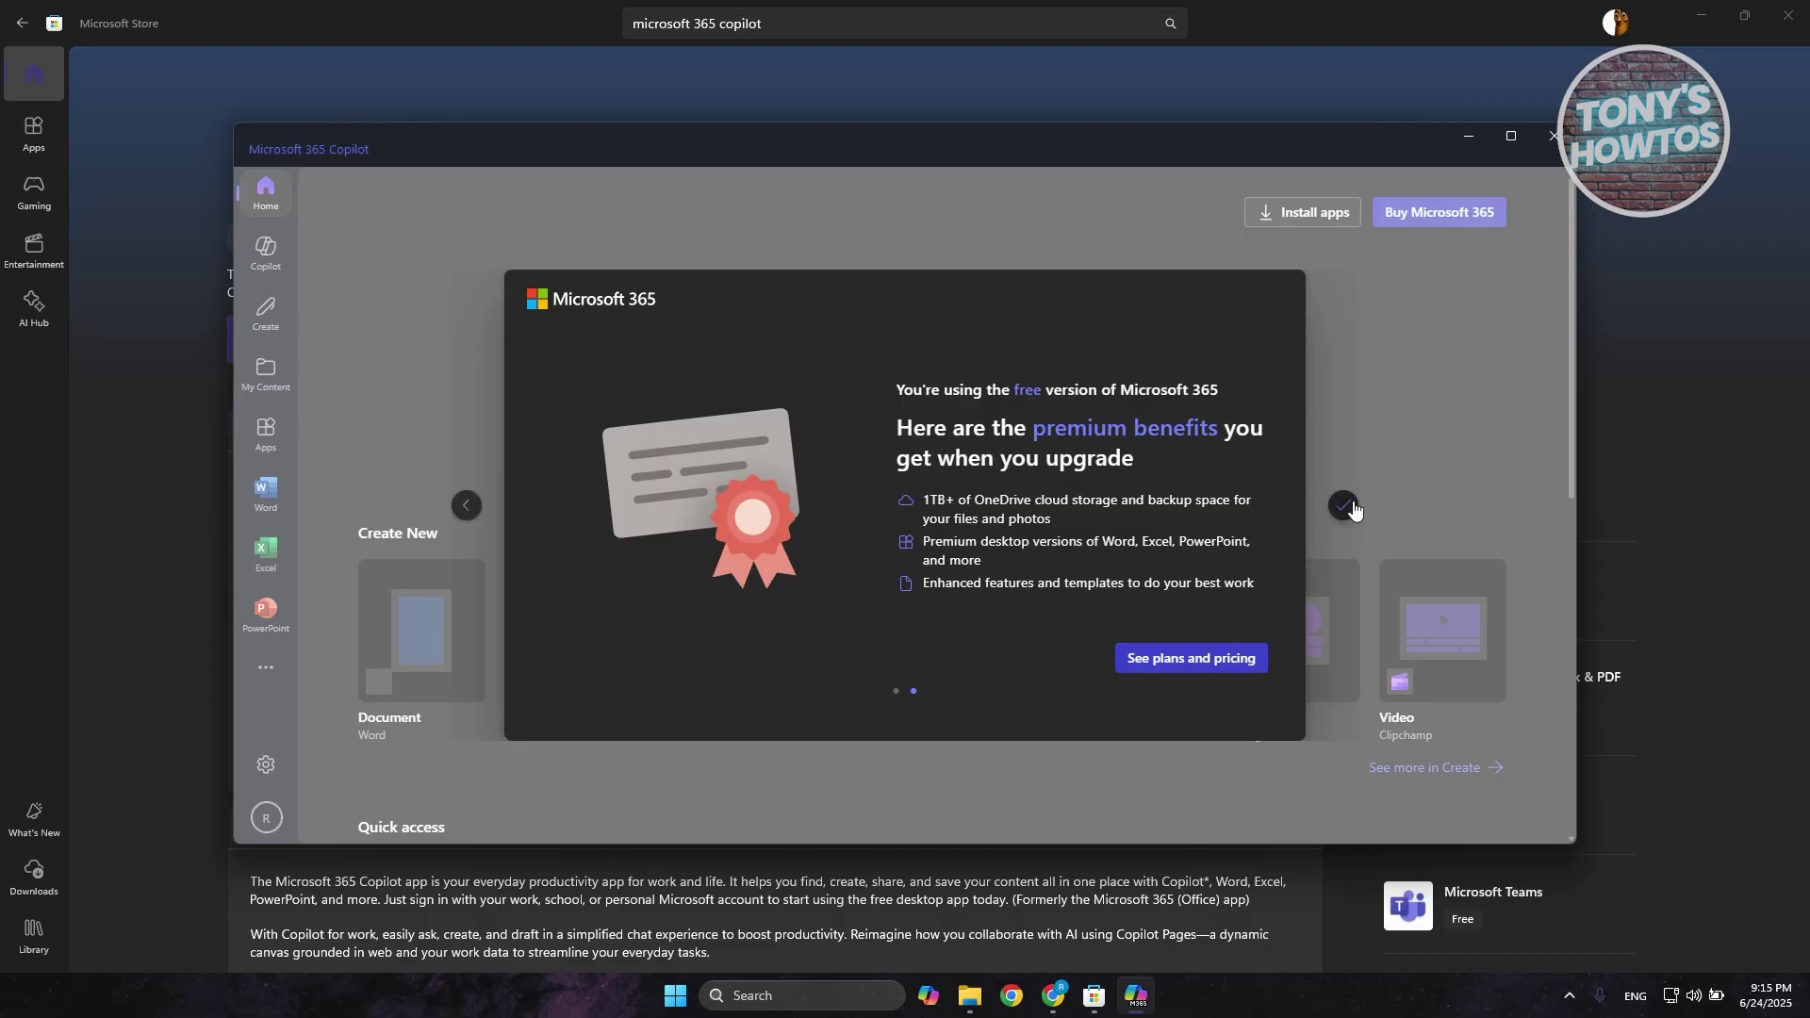
left_click(1344, 506)
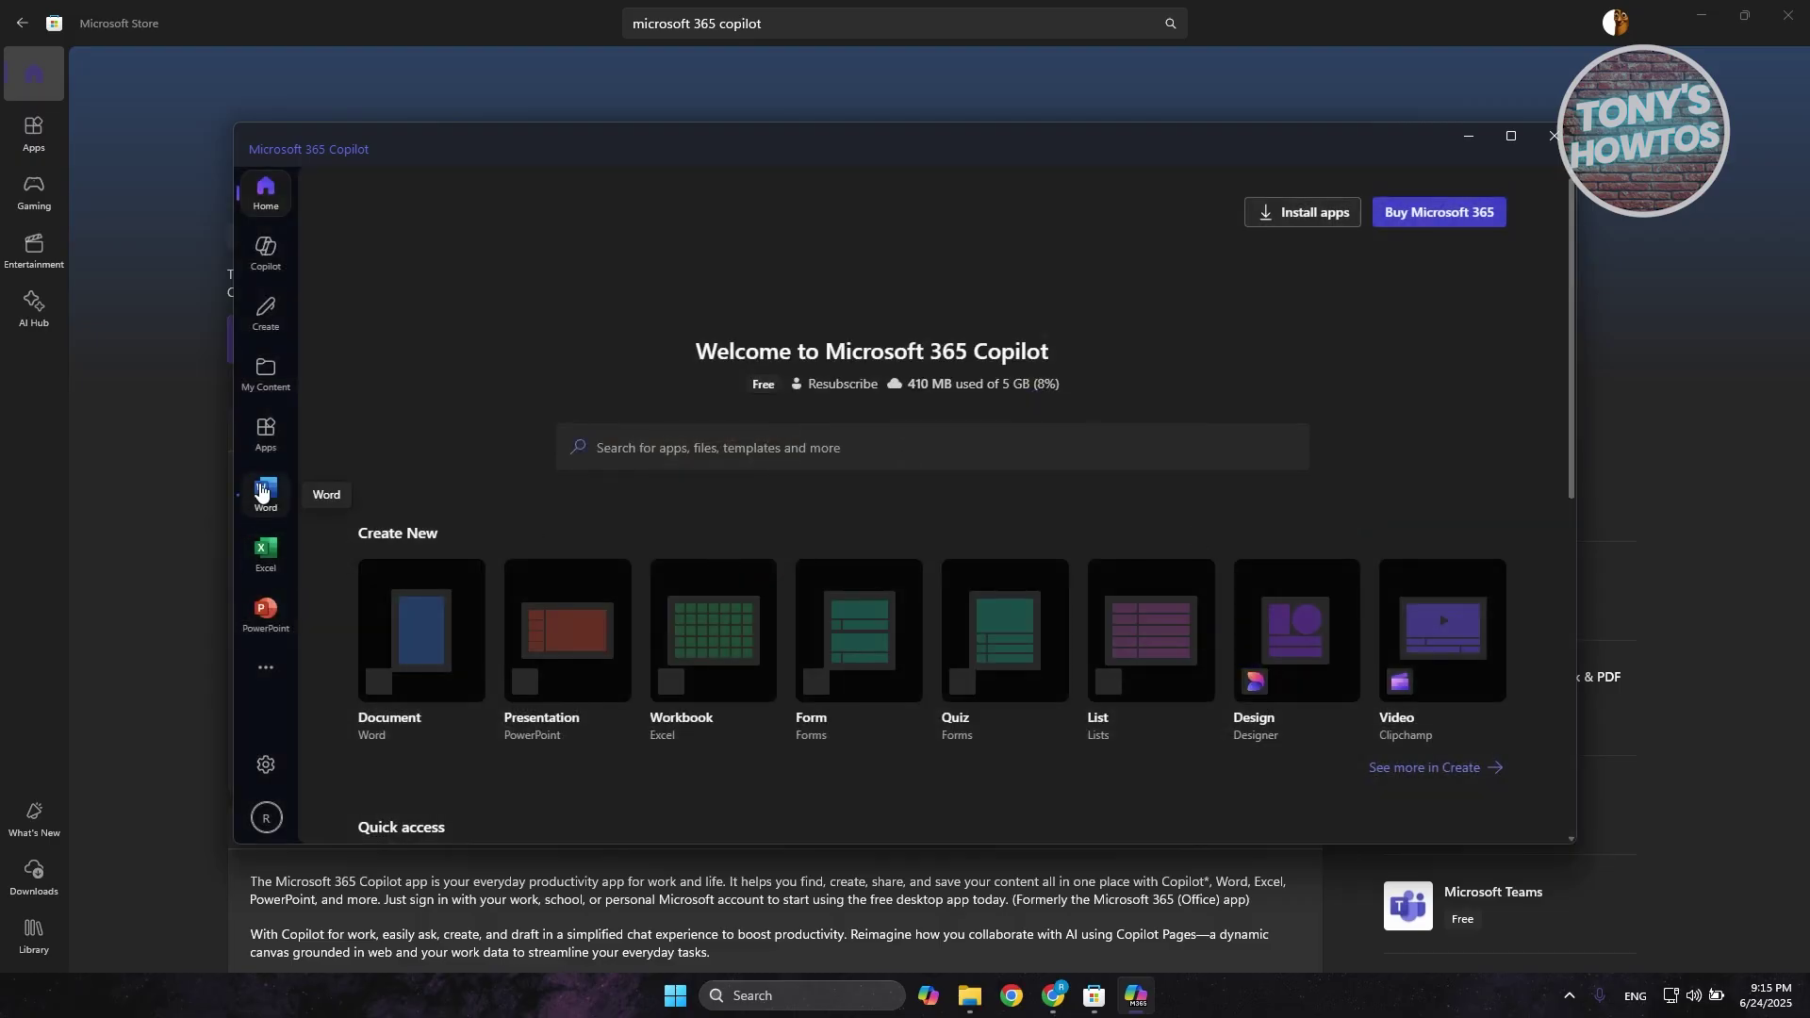